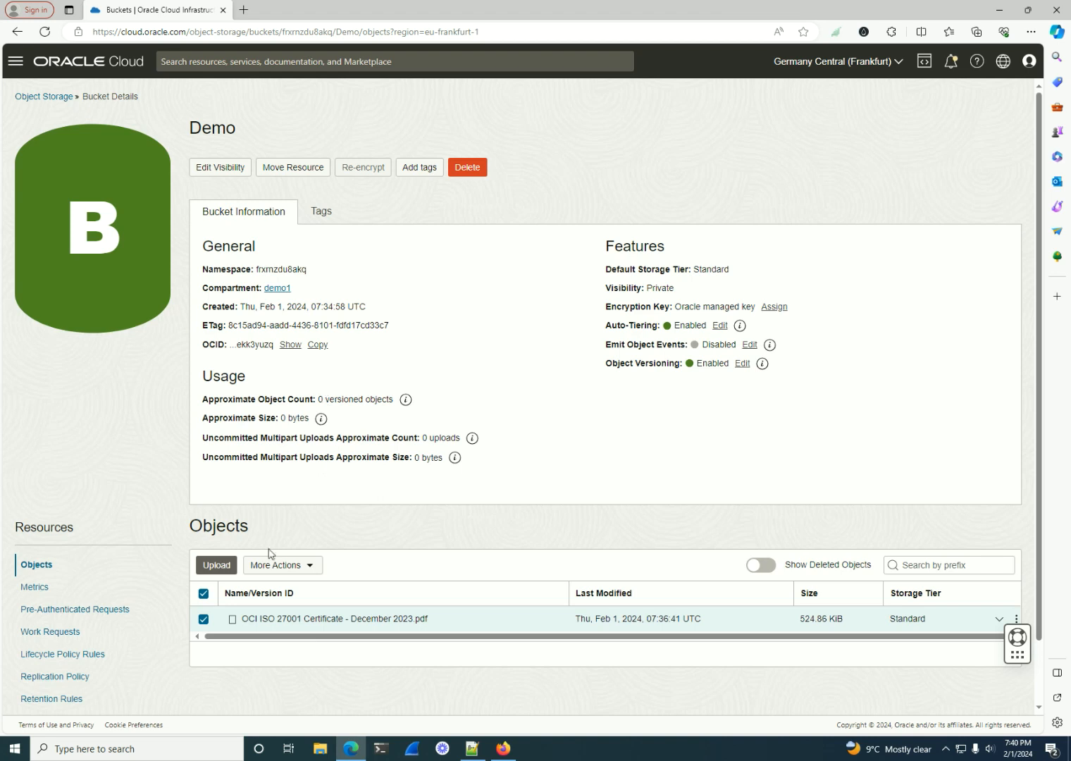
Step: Deselect all objects and try the Public visibility option for the Demo bucket, leaving the dialog without saving
{"action": "left_click", "coordinate": [204, 596]}
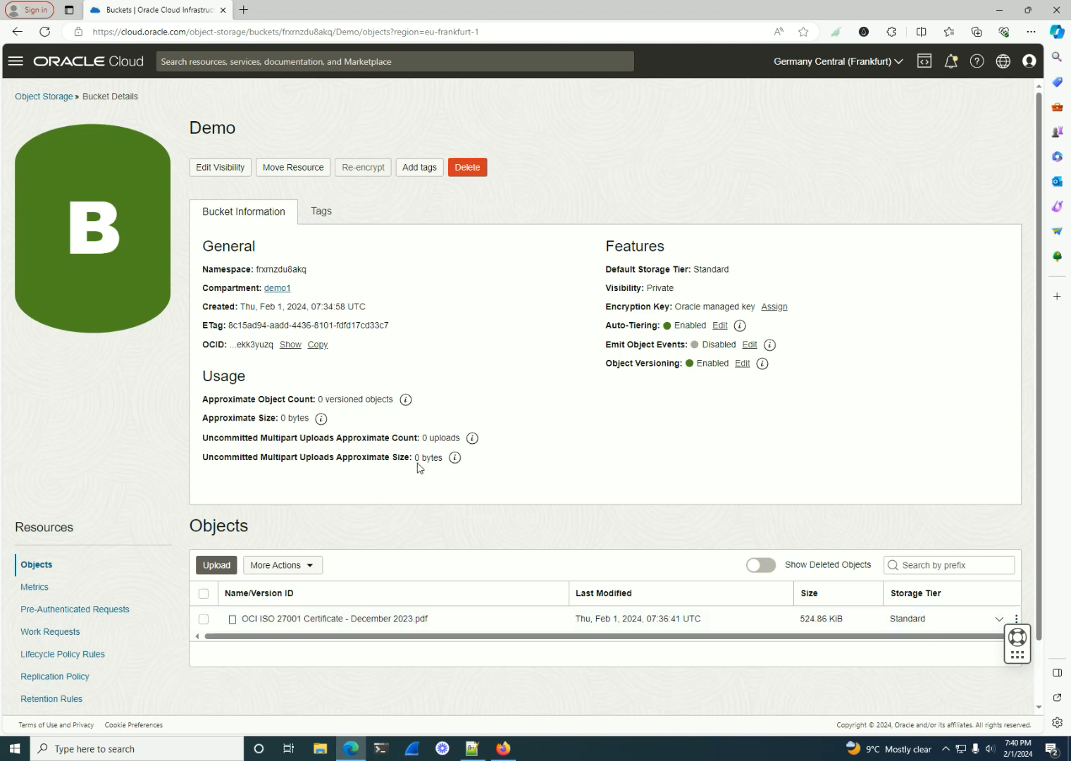
{"action": "left_click", "coordinate": [230, 169]}
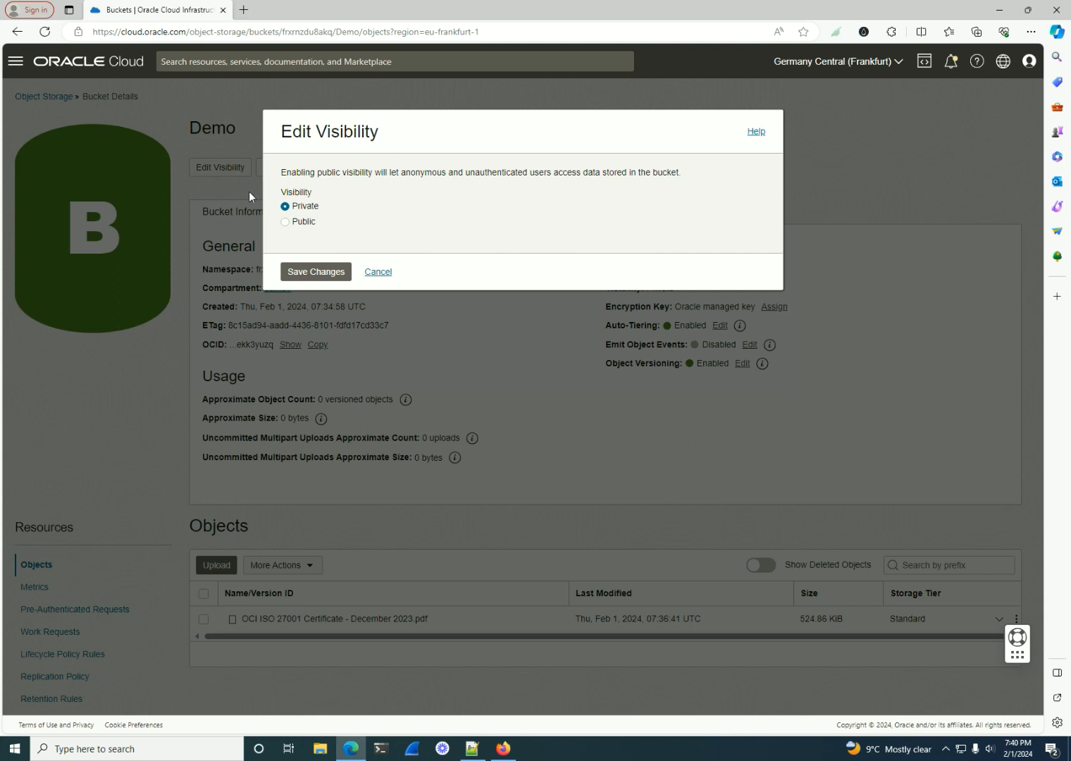
{"action": "left_click_drag", "start_coordinate": [321, 206], "coordinate": [289, 210]}
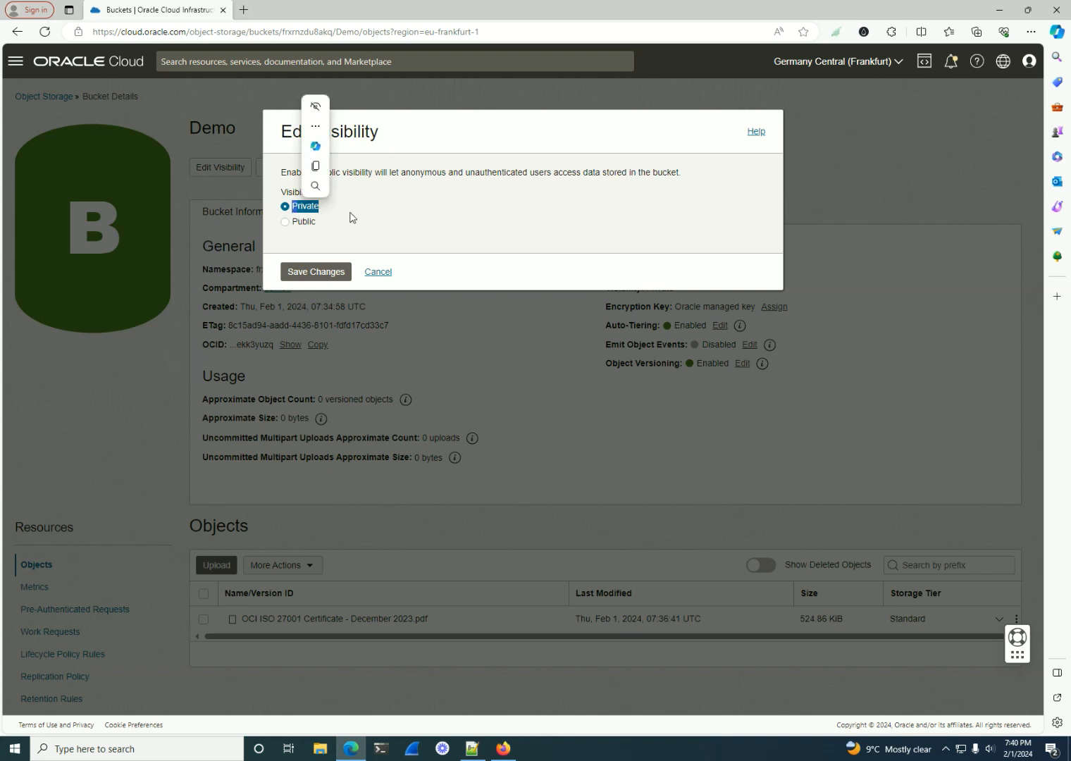
{"action": "left_click", "coordinate": [384, 203]}
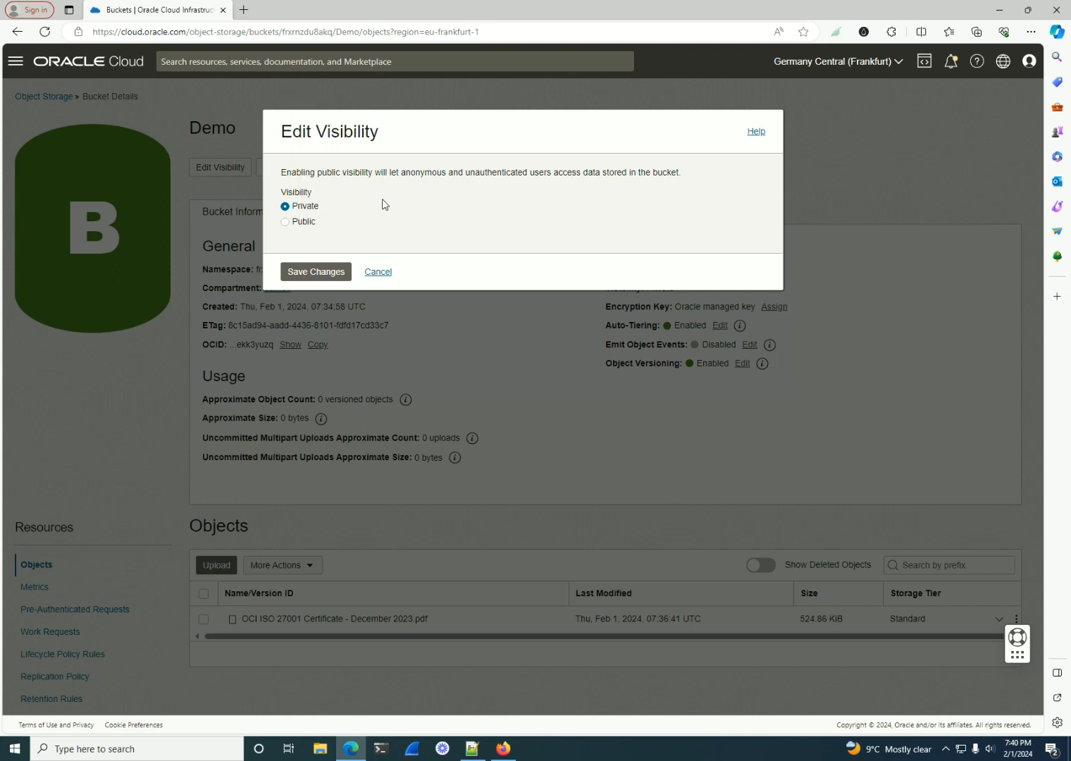
{"action": "left_click", "coordinate": [313, 223]}
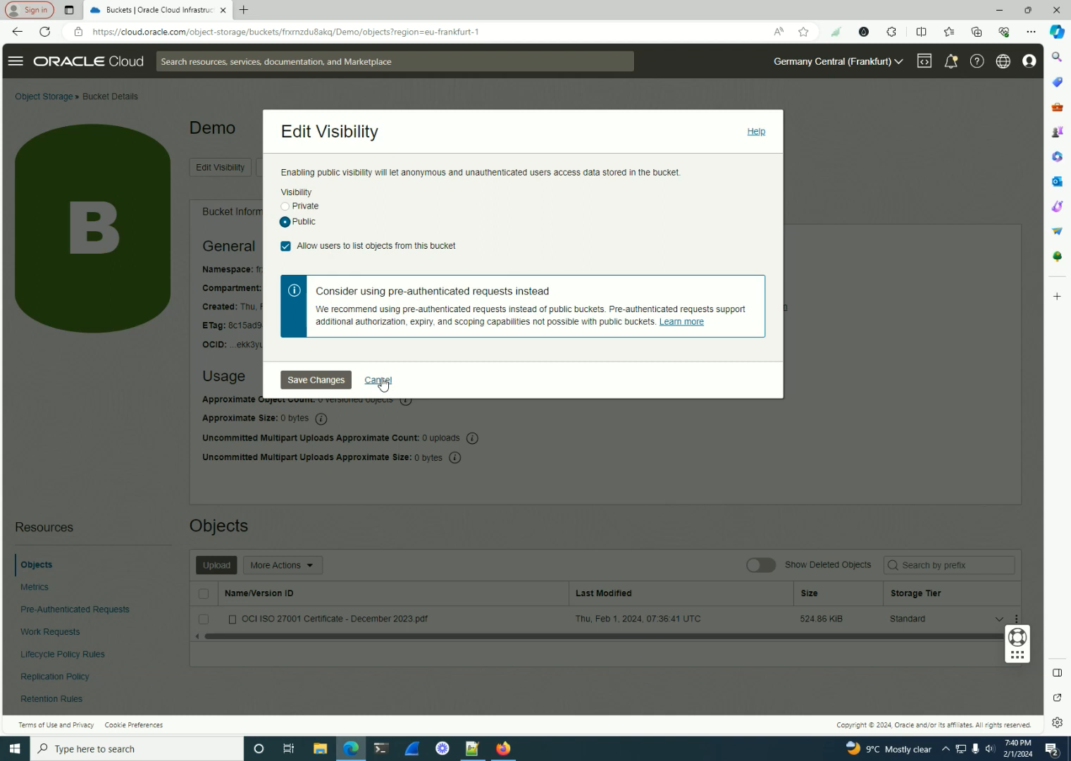
{"action": "left_click", "coordinate": [380, 382]}
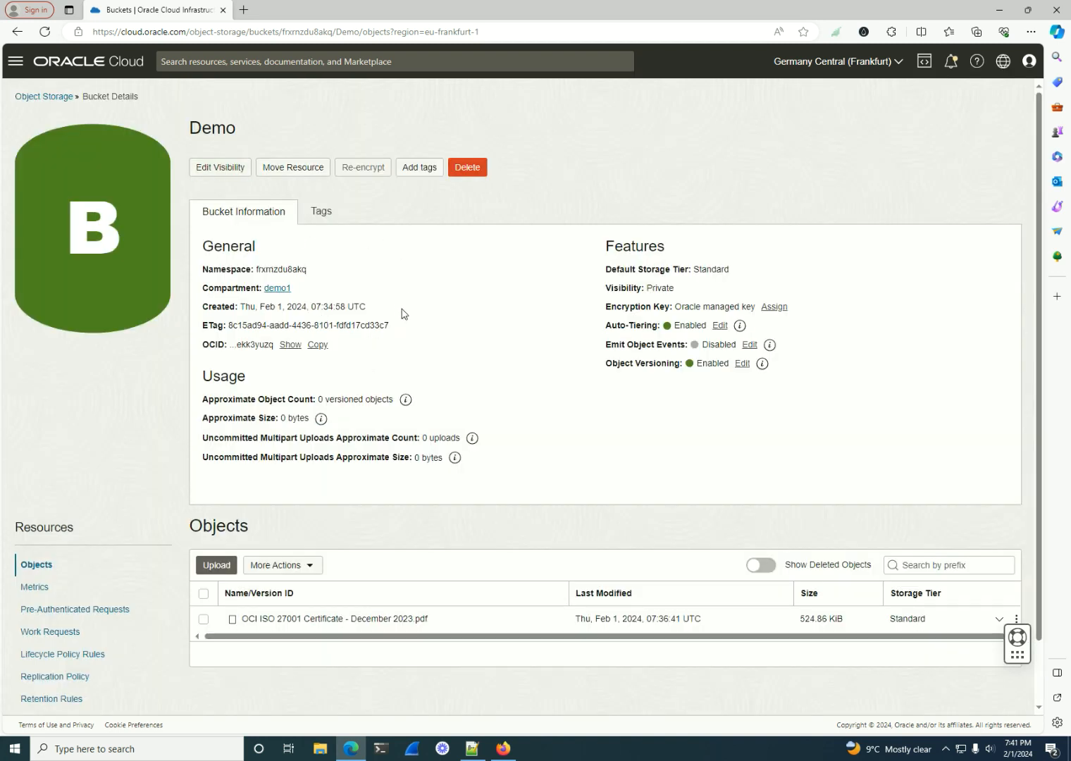
Step: Try demo2 as the Demo bucket's destination compartment and open its master encryption key assignment, cancelling both
{"action": "left_click", "coordinate": [293, 167]}
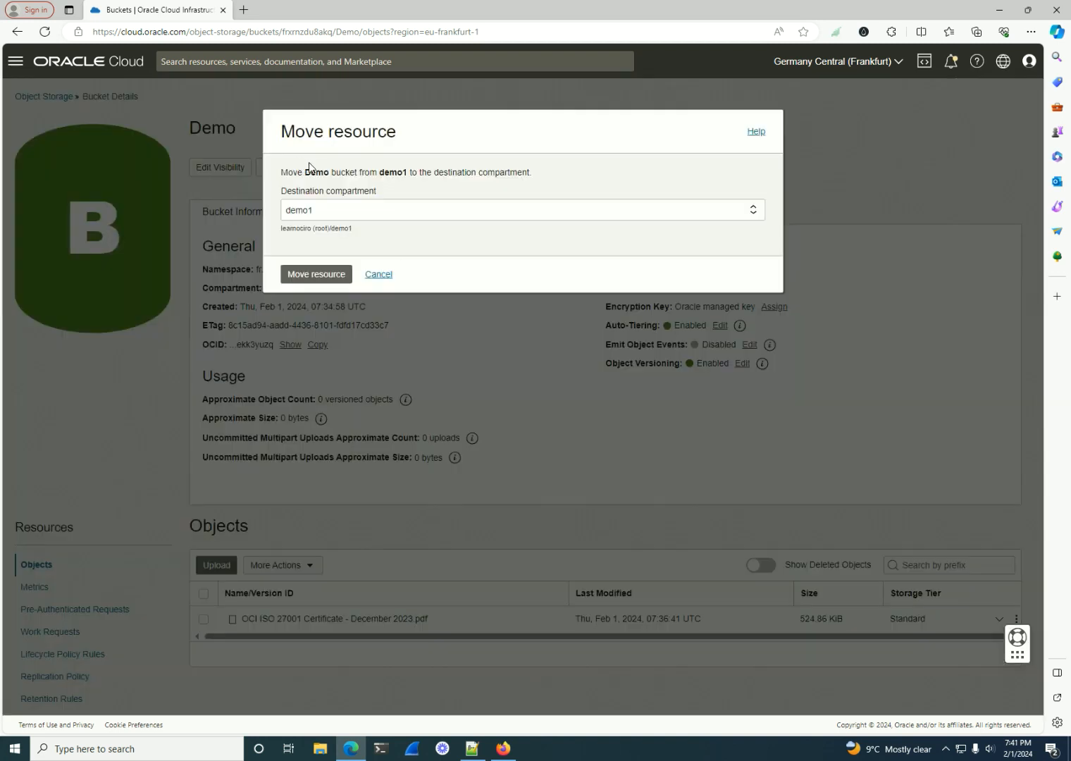
{"action": "left_click", "coordinate": [337, 212]}
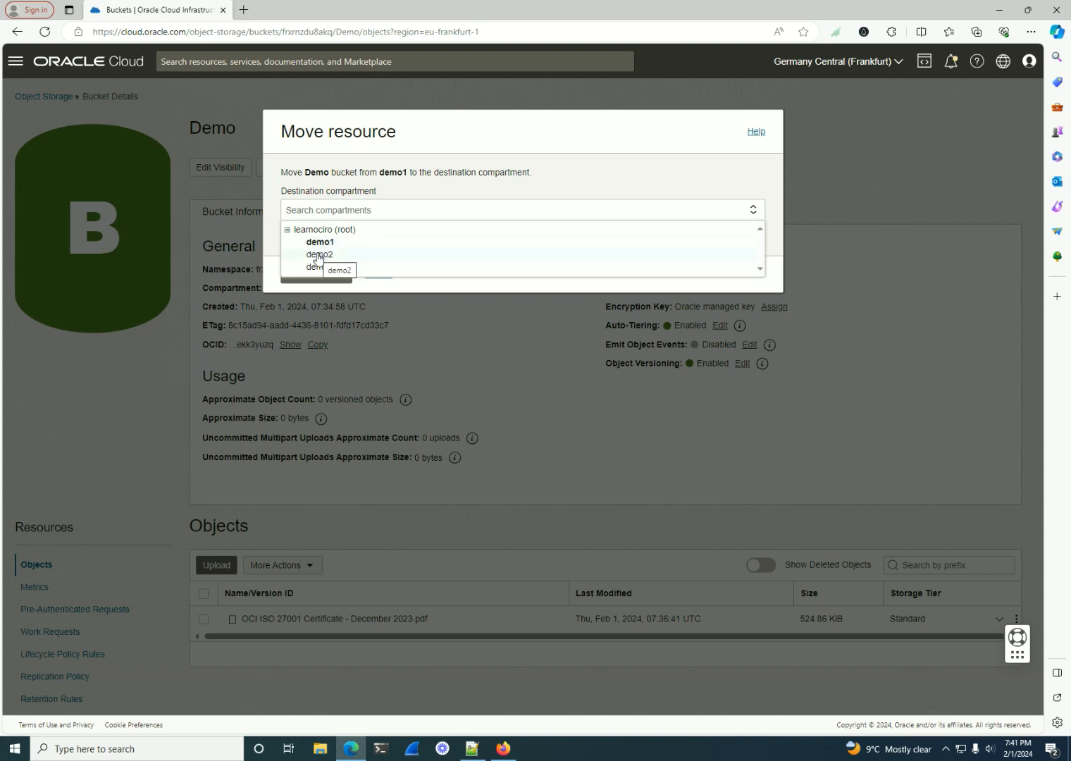
{"action": "left_click", "coordinate": [318, 255]}
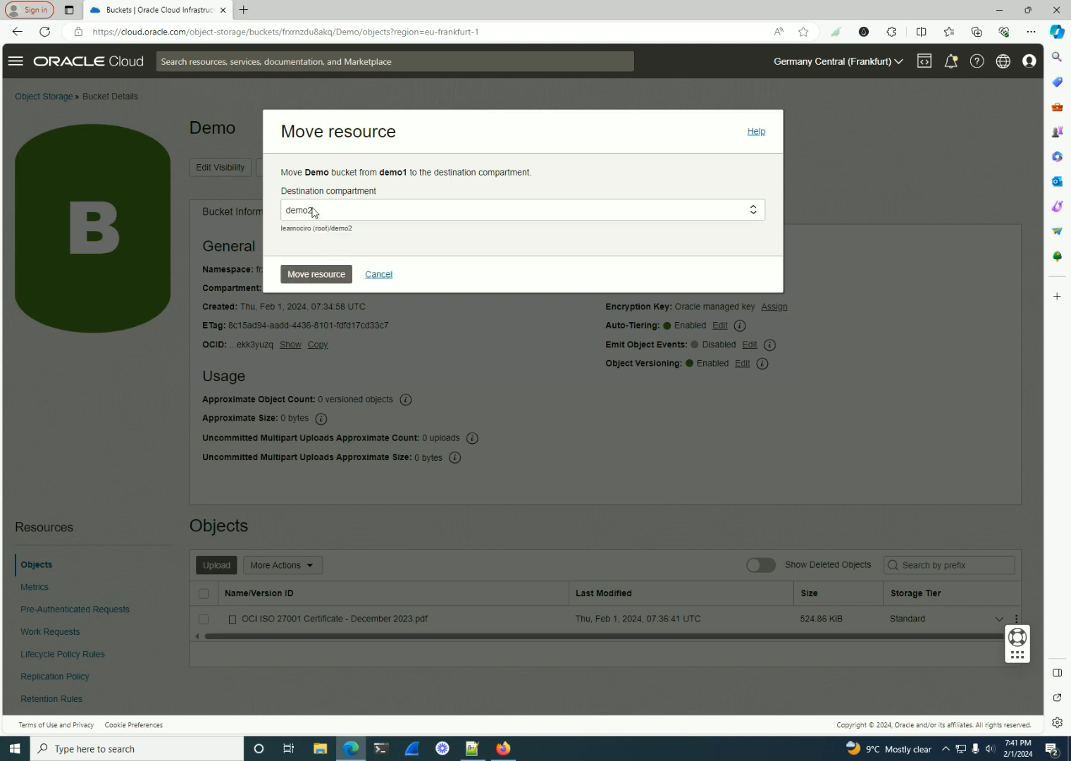
{"action": "left_click", "coordinate": [381, 276]}
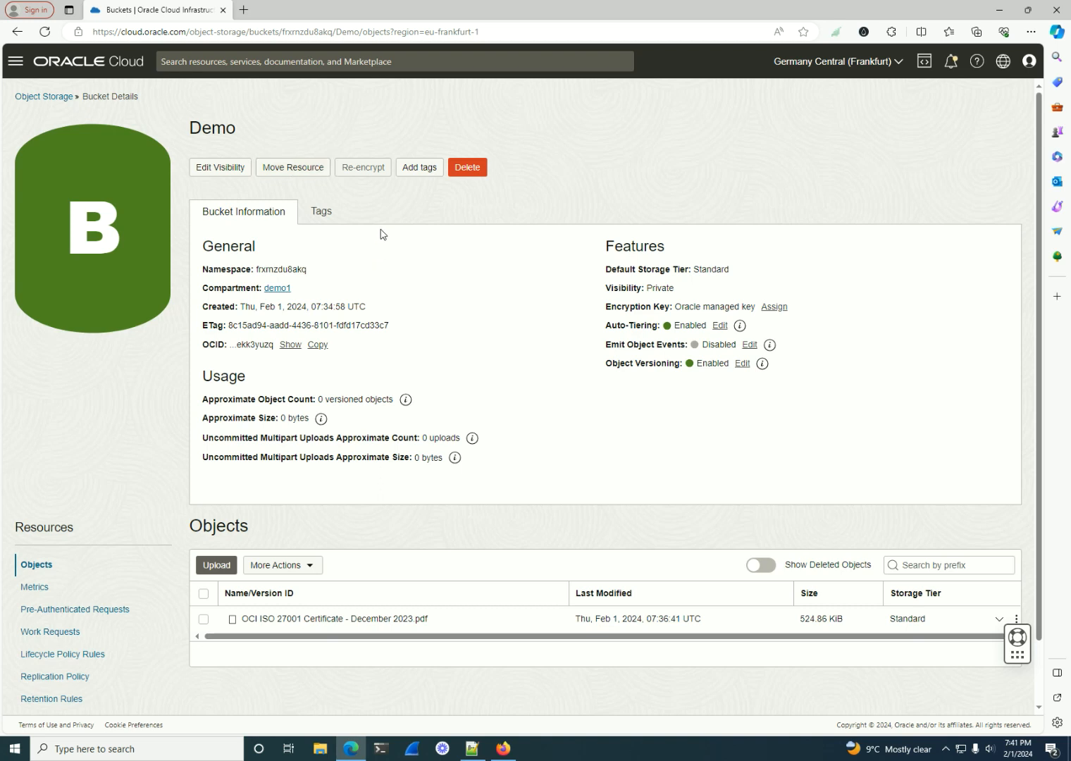
{"action": "left_click", "coordinate": [775, 310]}
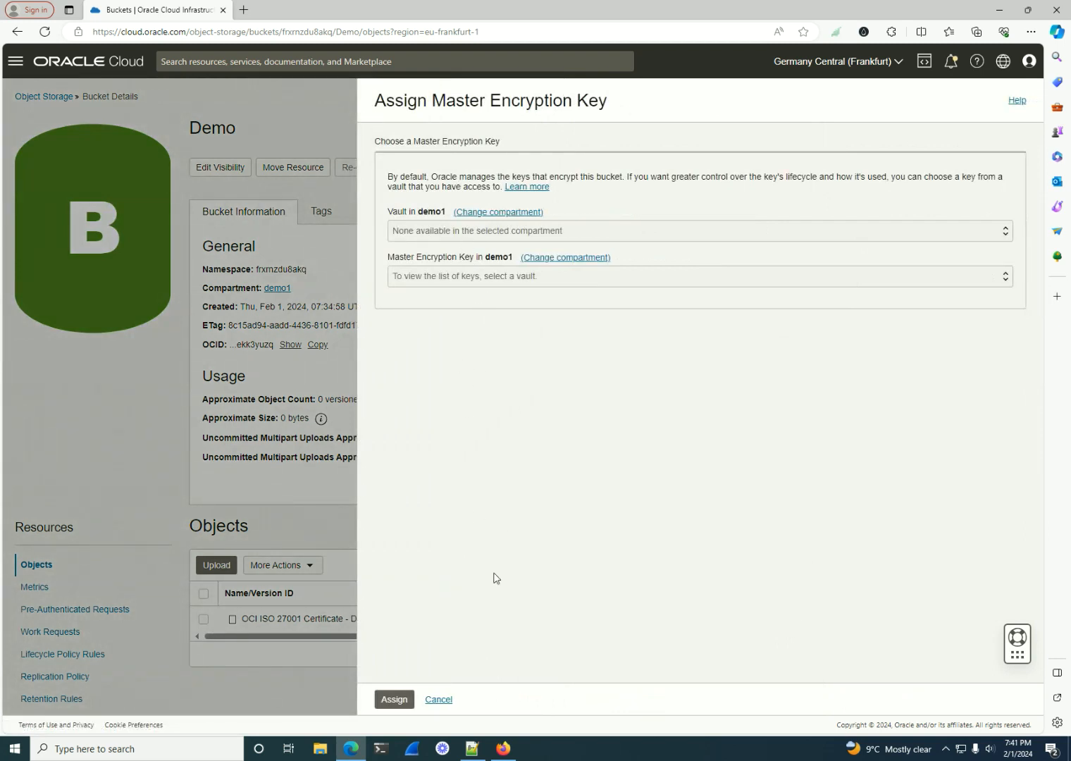
{"action": "left_click", "coordinate": [433, 700]}
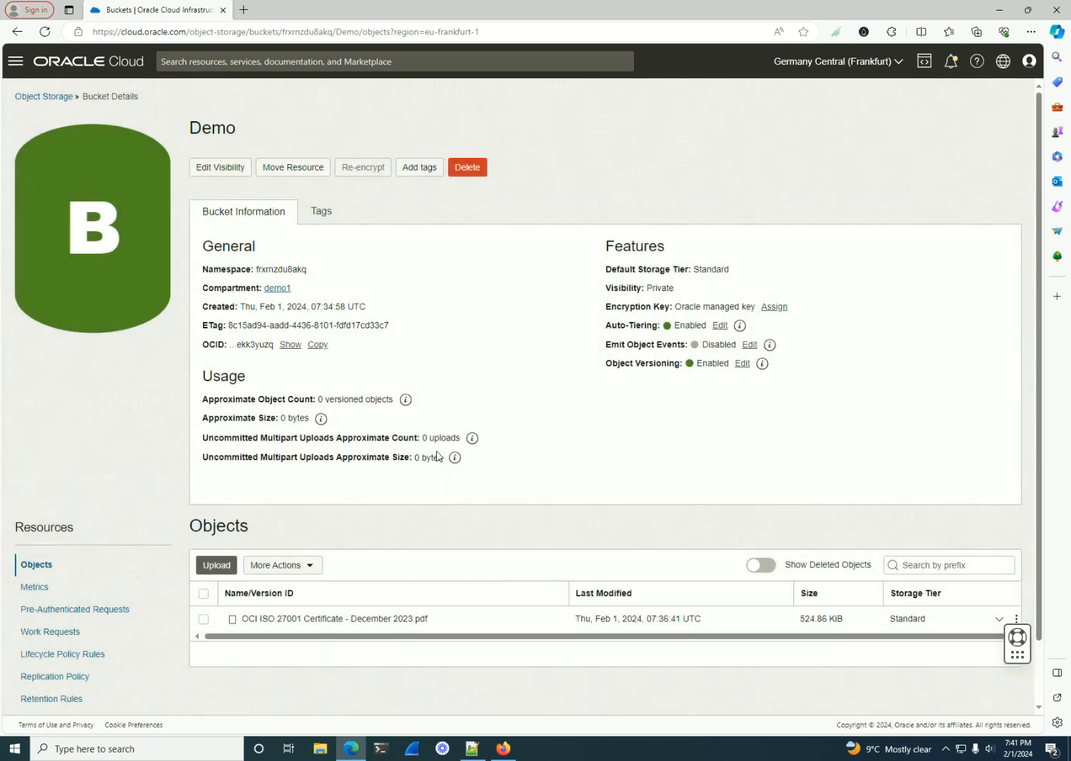
Step: Delete the bucket's pre-authenticated request for the OCI ISO 27001 Certificate PDF
{"action": "scroll", "coordinate": [521, 438], "scroll_direction": "down", "scroll_amount": 1}
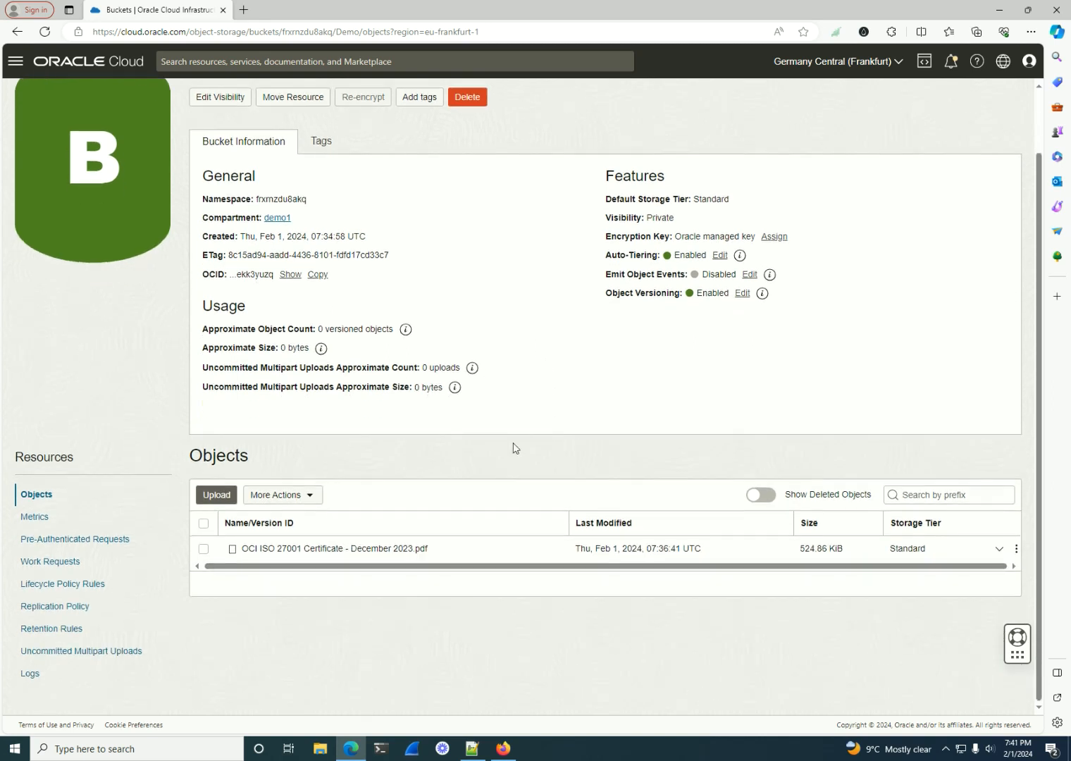
{"action": "left_click", "coordinate": [50, 540]}
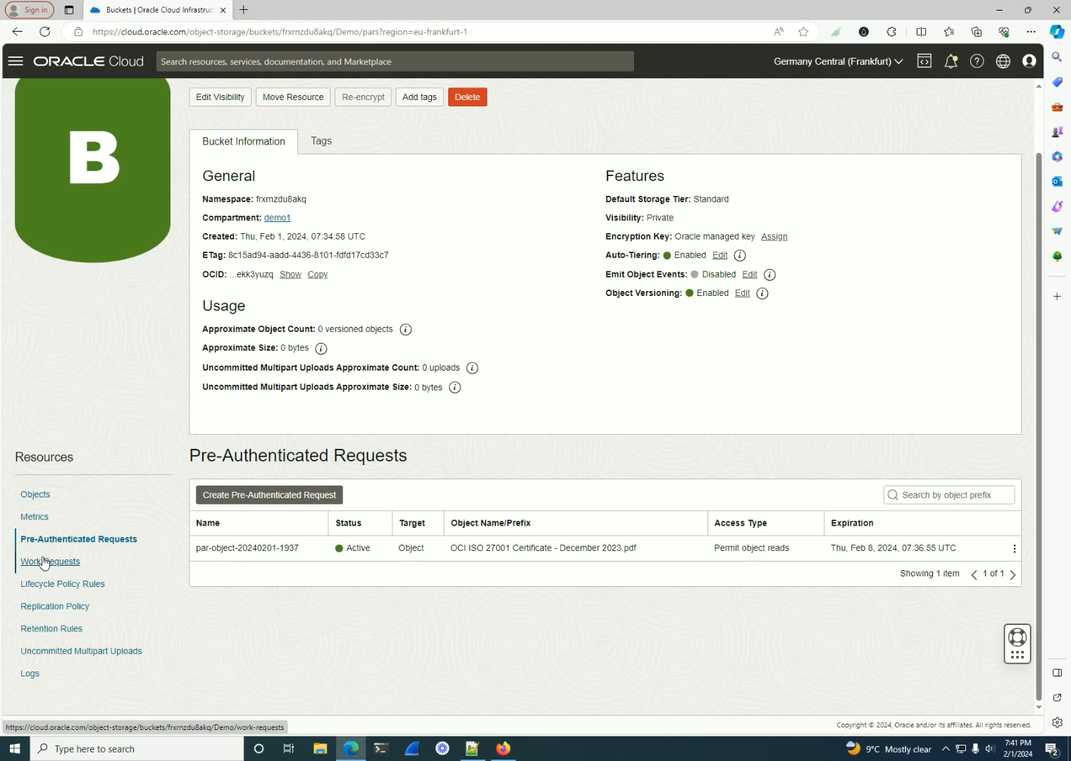
{"action": "left_click", "coordinate": [1012, 549]}
{"action": "left_click", "coordinate": [920, 599]}
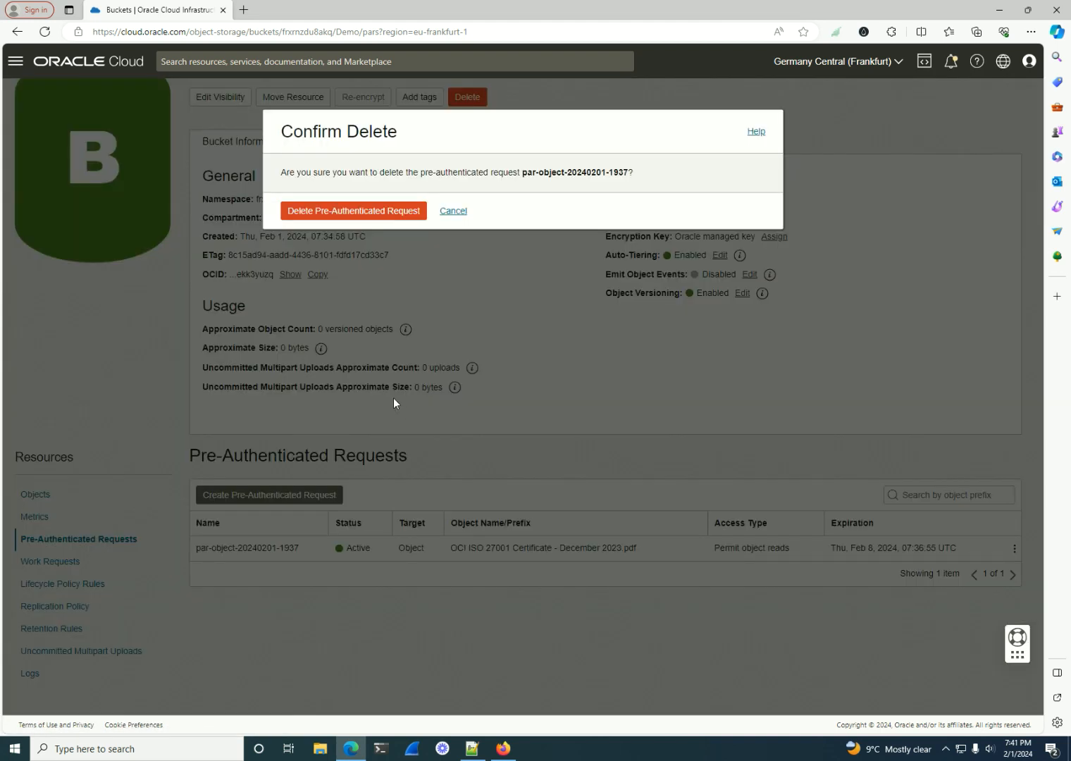
{"action": "left_click", "coordinate": [387, 211]}
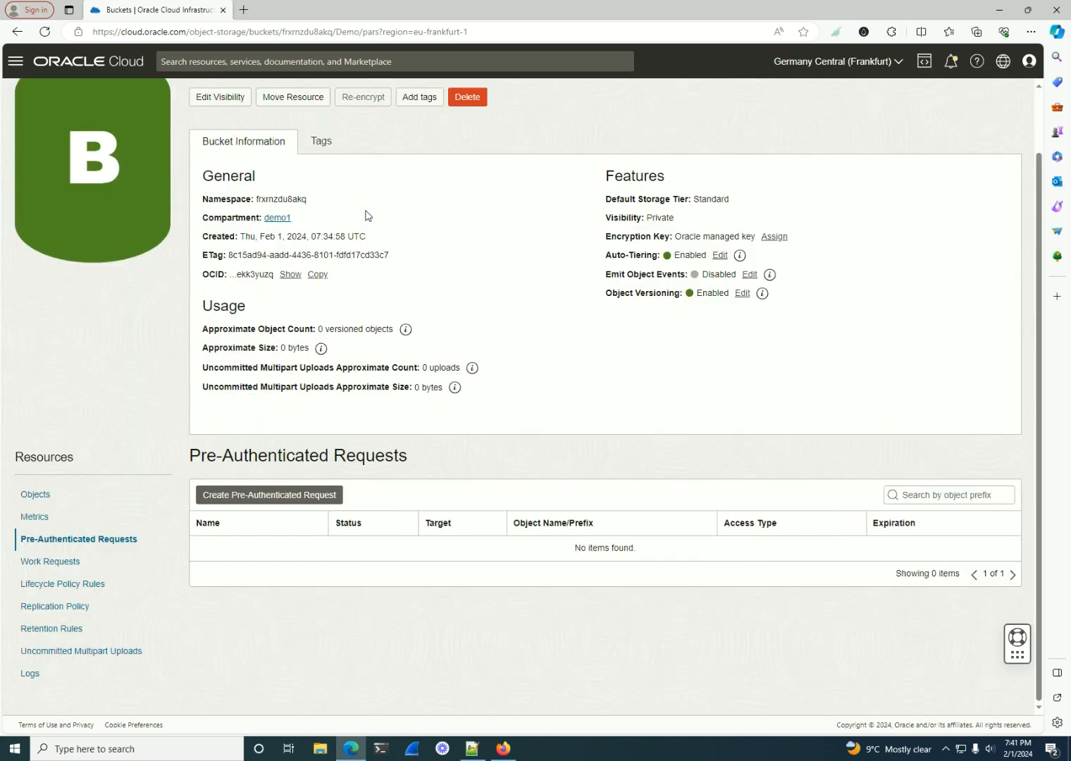
Step: Look at the pre-authenticated request creation form without creating one, and refresh the bucket's work requests list
{"action": "left_click", "coordinate": [341, 494]}
{"action": "left_click", "coordinate": [549, 700]}
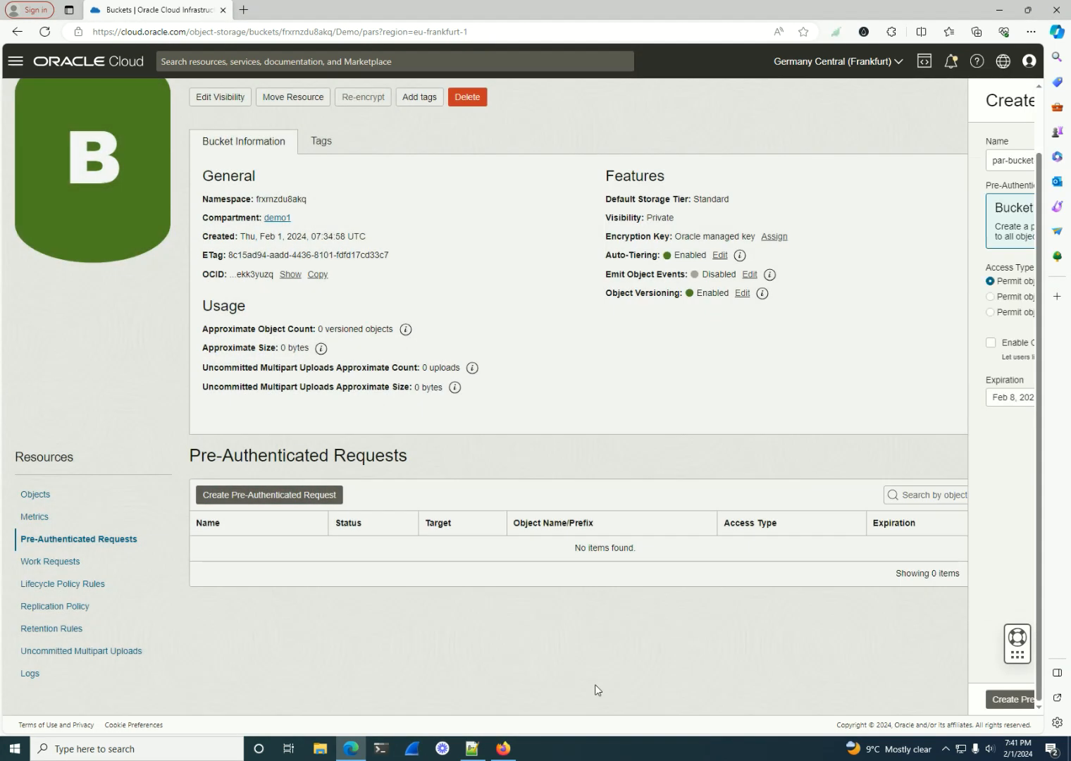
{"action": "left_click", "coordinate": [77, 562]}
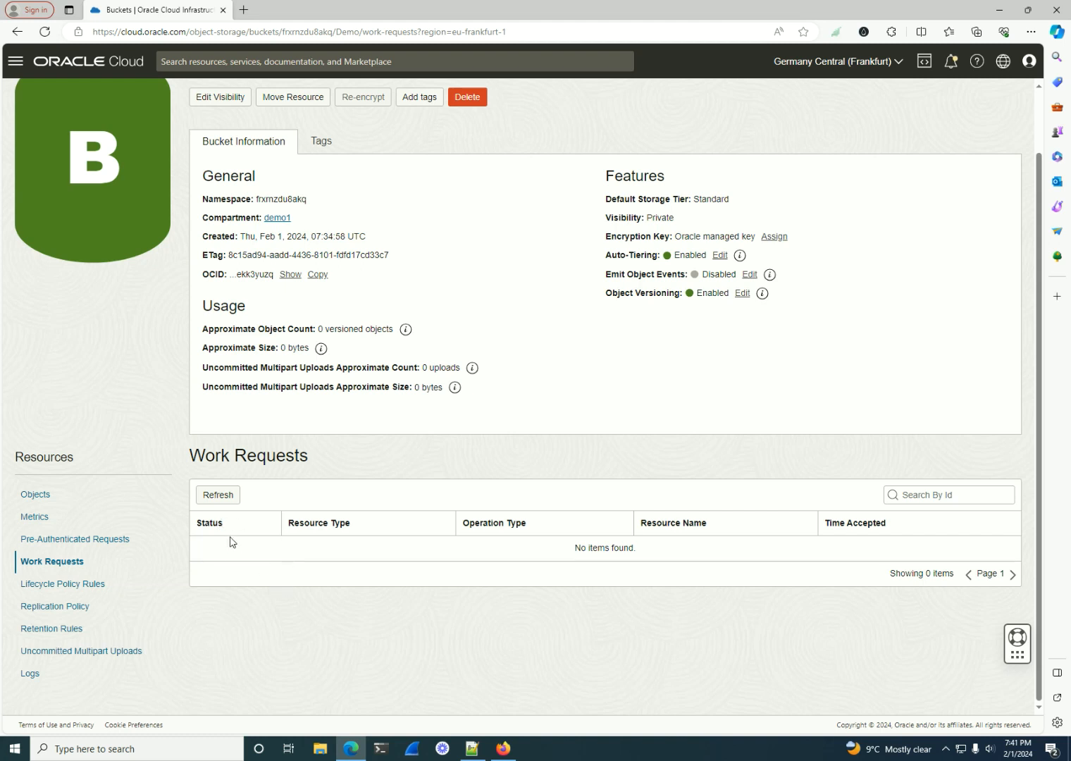
{"action": "left_click", "coordinate": [218, 496]}
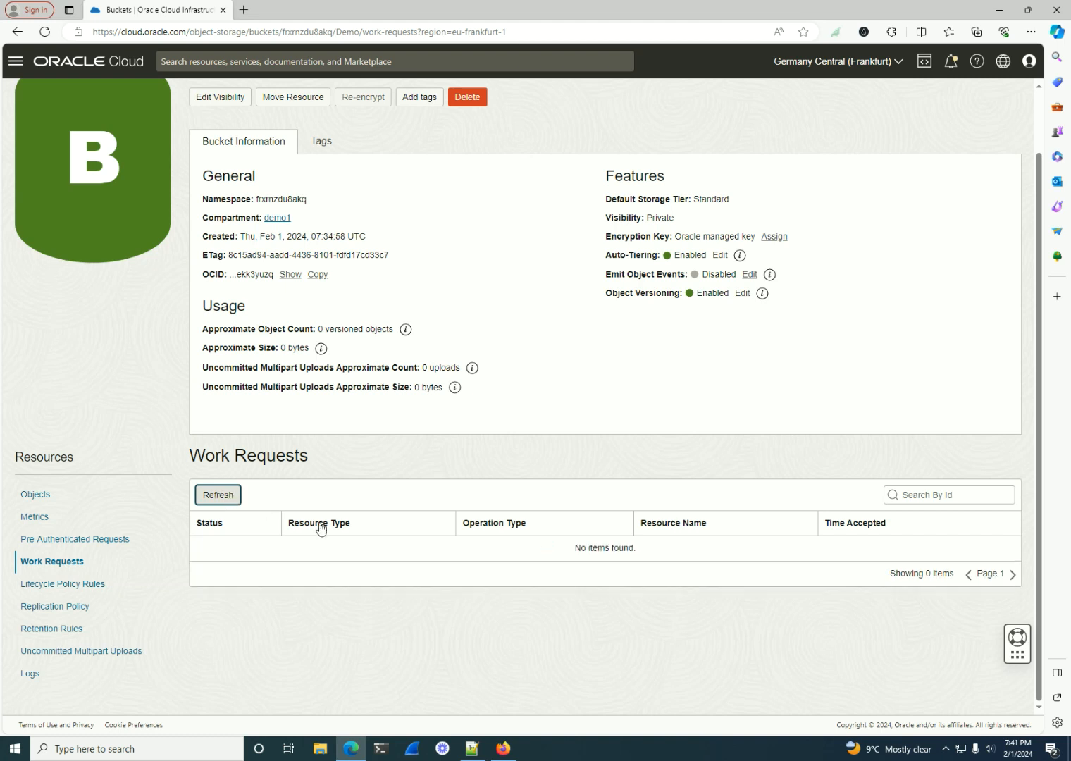
Step: Start a lifecycle policy rule for the latest version of objects with Move to Archive as its action
{"action": "left_click", "coordinate": [76, 588]}
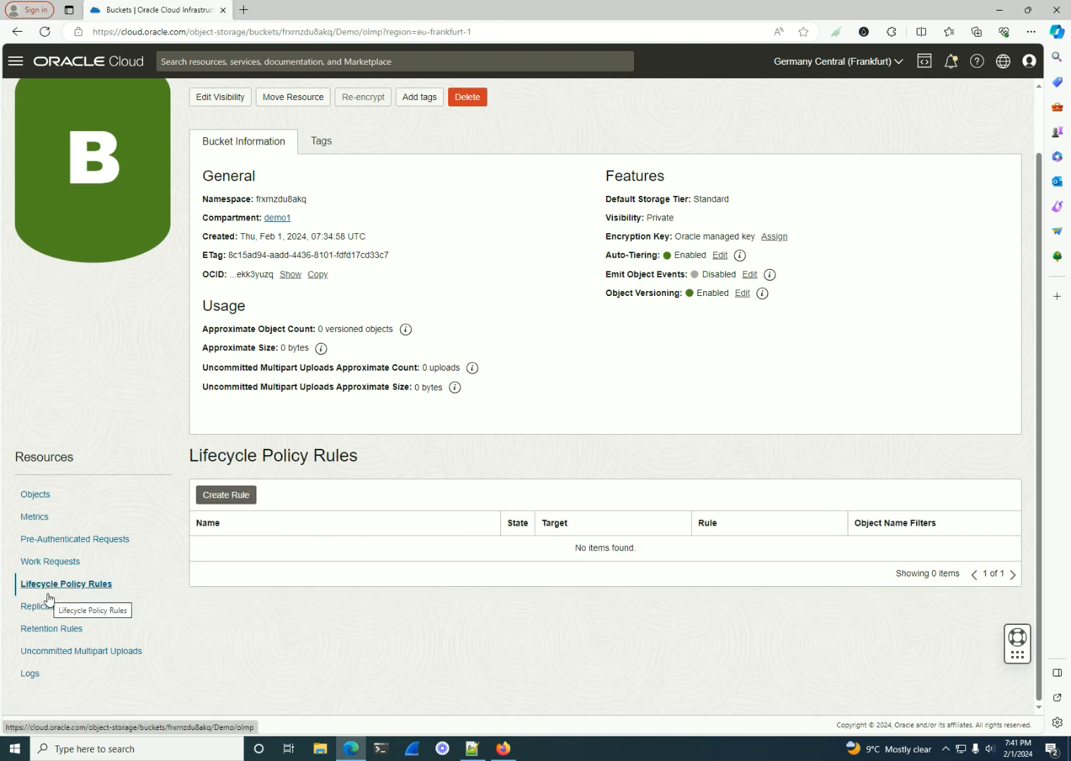
{"action": "left_click", "coordinate": [216, 497]}
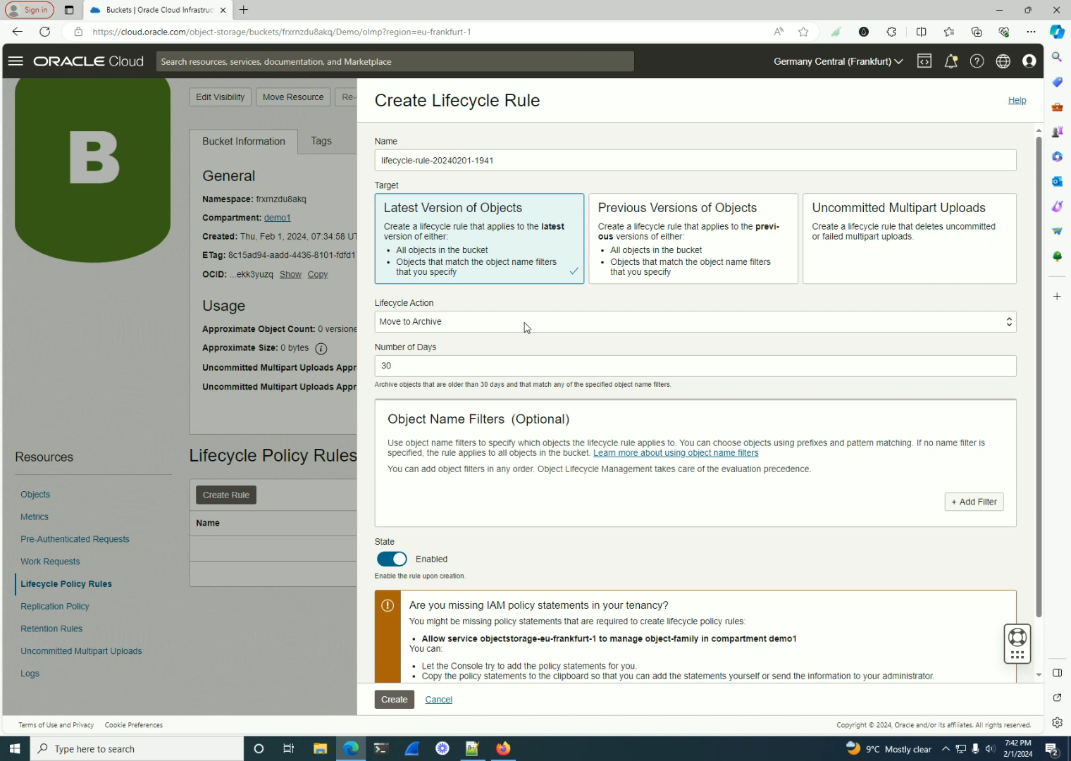
{"action": "left_click_drag", "start_coordinate": [387, 208], "coordinate": [524, 215]}
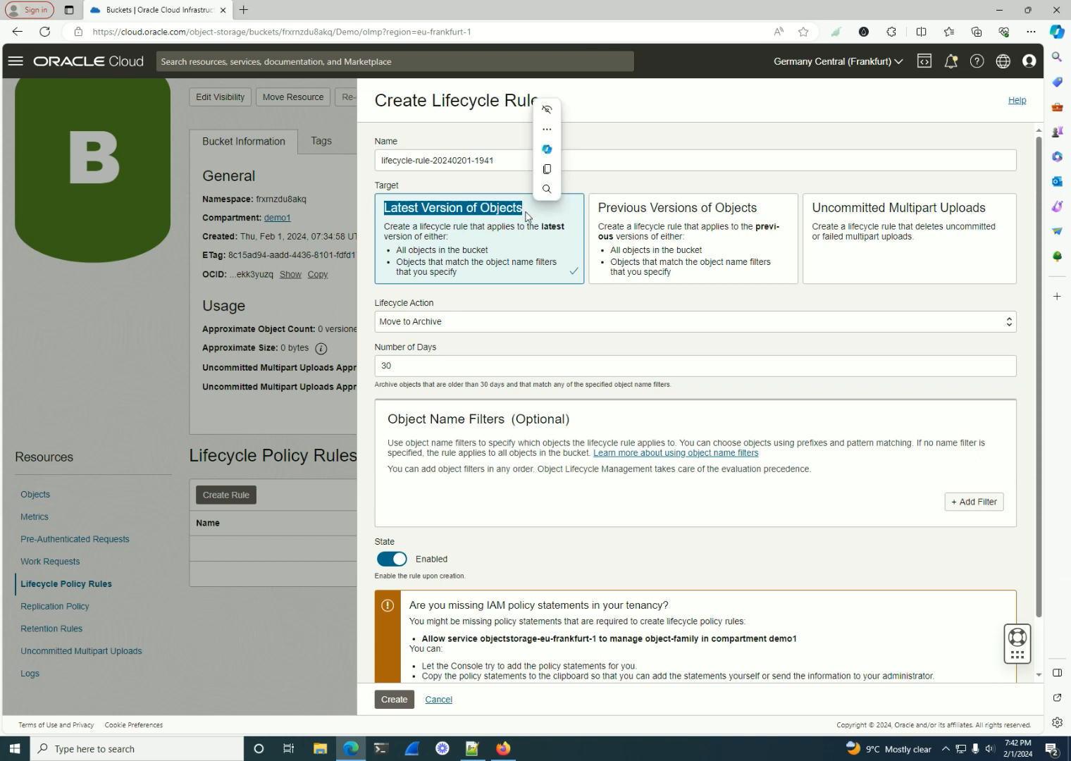
{"action": "left_click", "coordinate": [539, 221]}
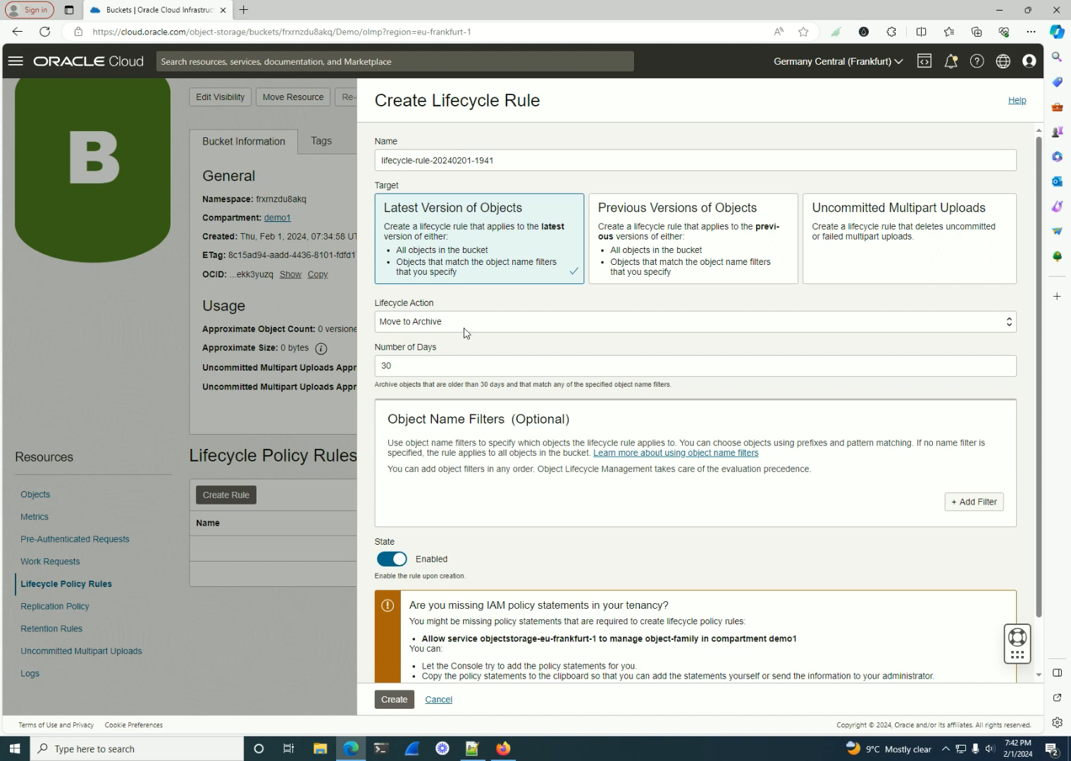
{"action": "left_click", "coordinate": [415, 320]}
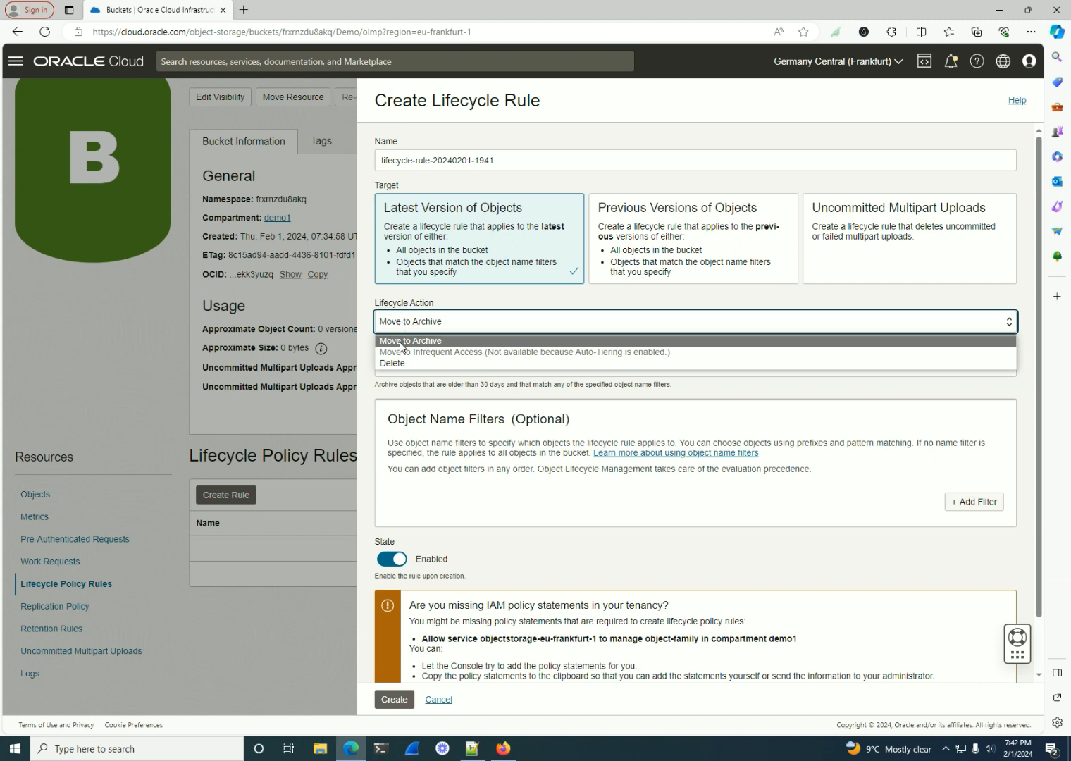
{"action": "left_click", "coordinate": [400, 343]}
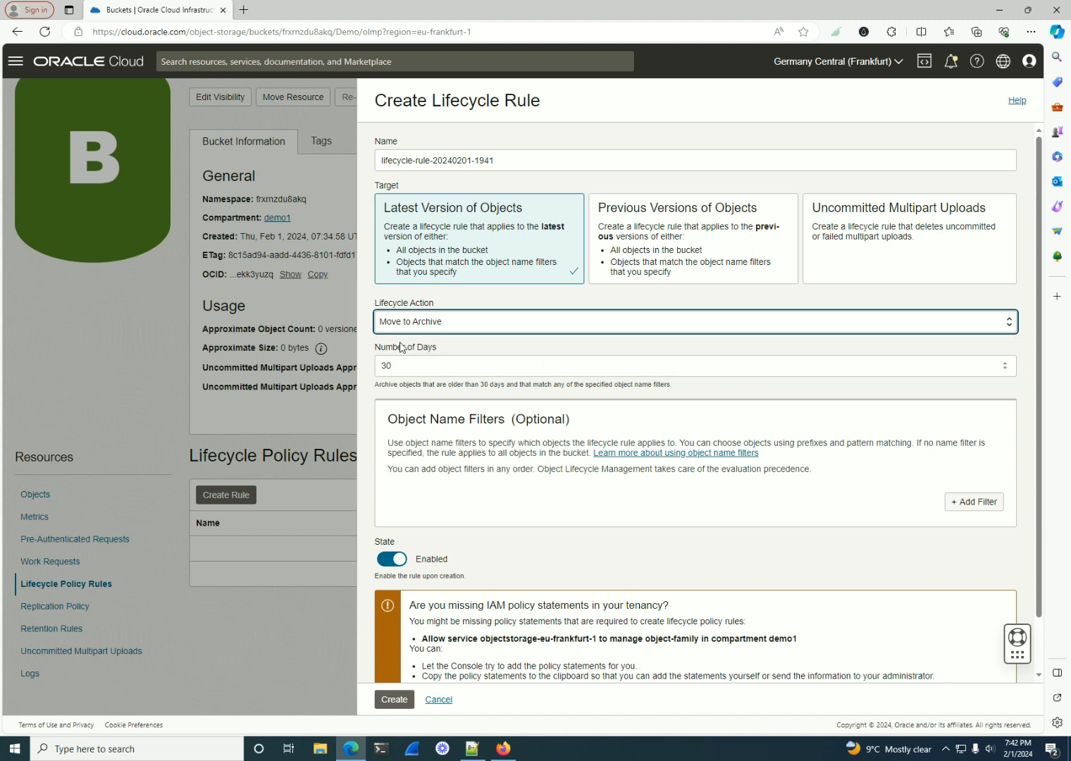
Step: Change the rule's lifecycle action to Delete
{"action": "left_click", "coordinate": [417, 321]}
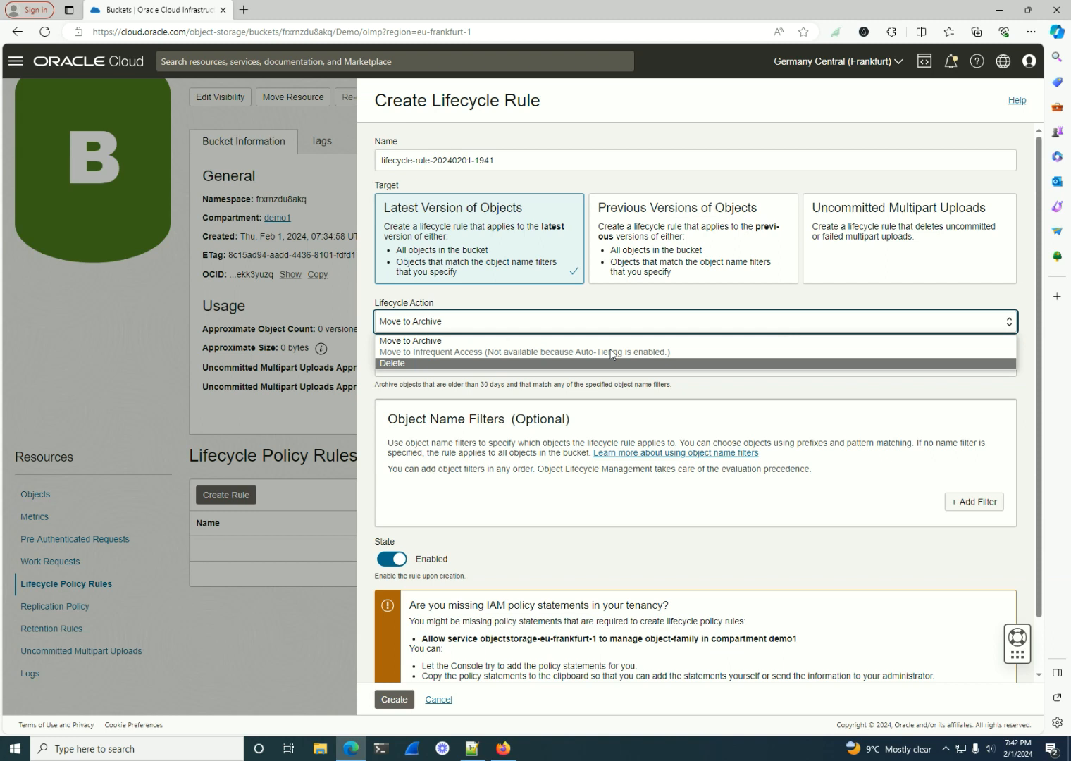
{"action": "left_click", "coordinate": [395, 363]}
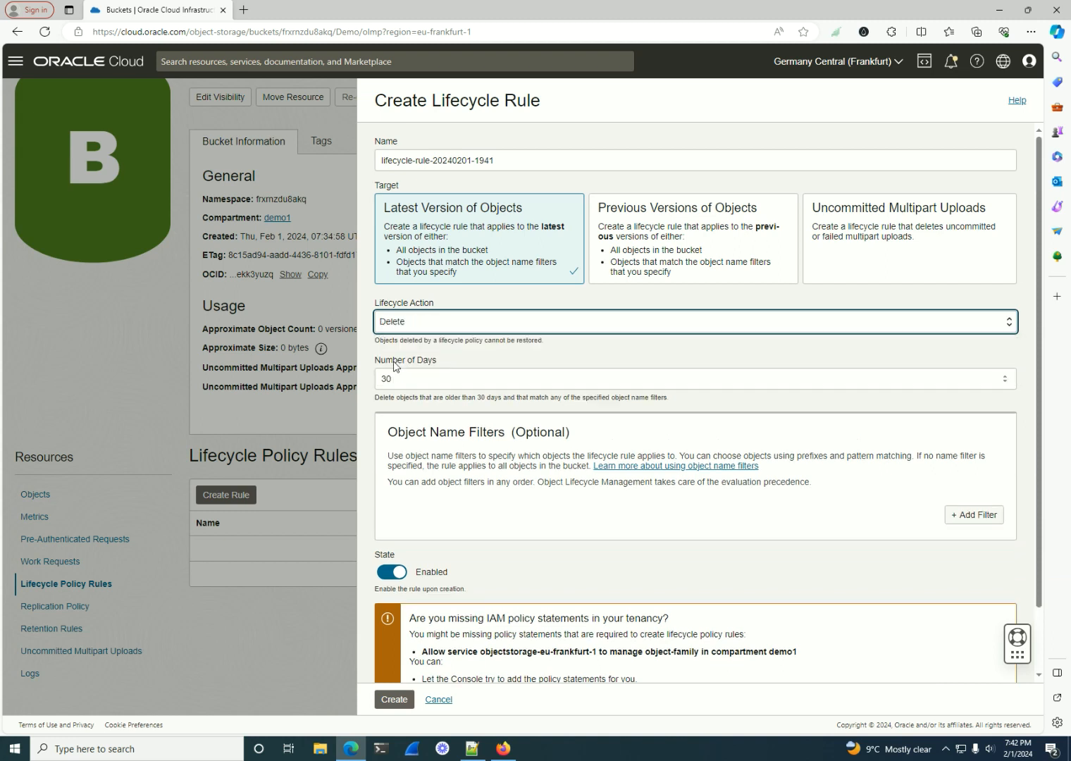
{"action": "left_click", "coordinate": [410, 329]}
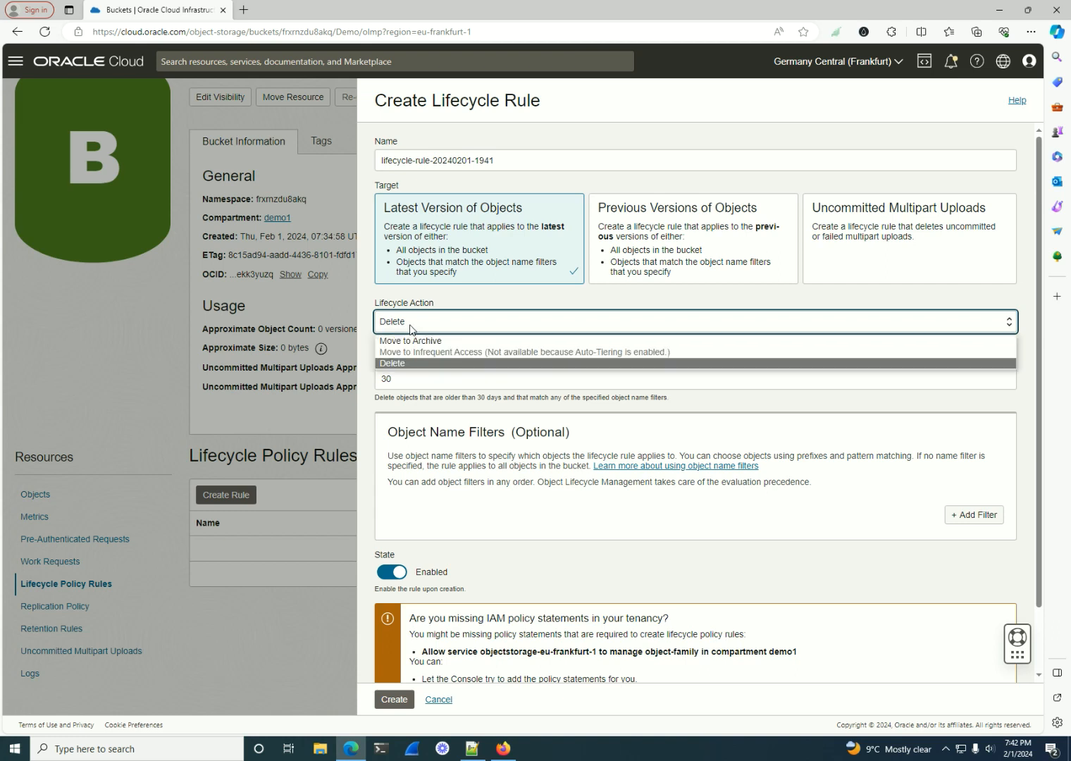
{"action": "left_click", "coordinate": [485, 319]}
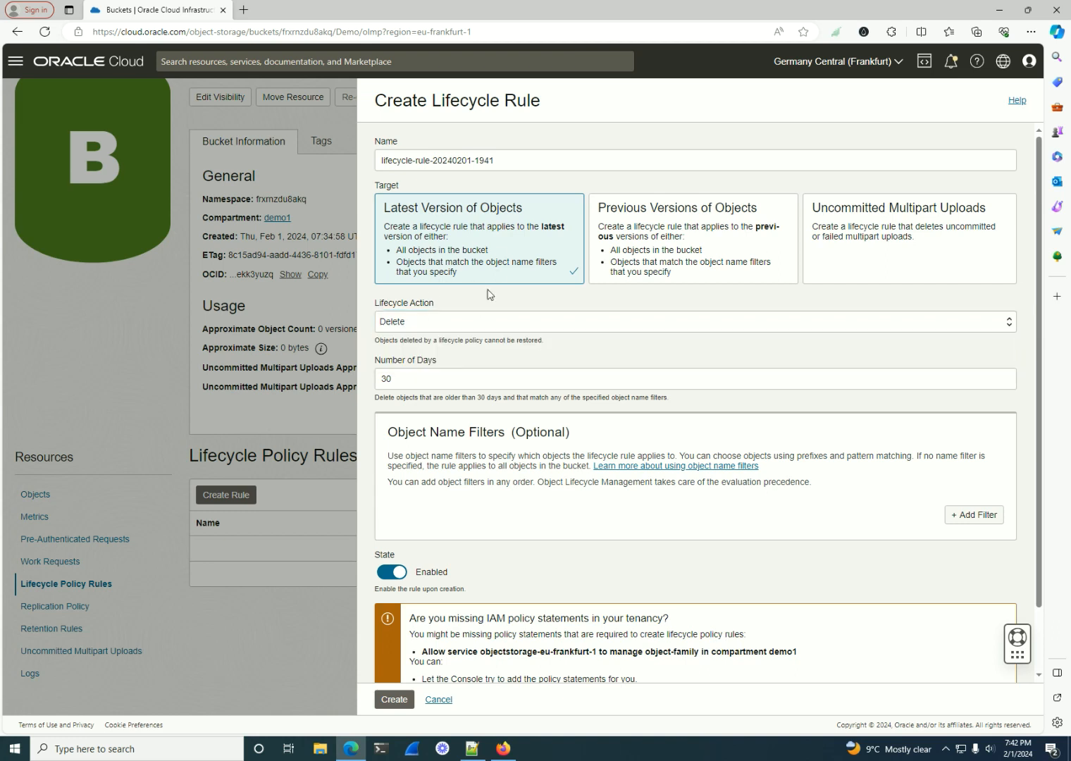
Step: Add an object name filter of type Include by prefix to the lifecycle rule, leaving its value empty
{"action": "scroll", "coordinate": [523, 459], "scroll_direction": "down", "scroll_amount": 1}
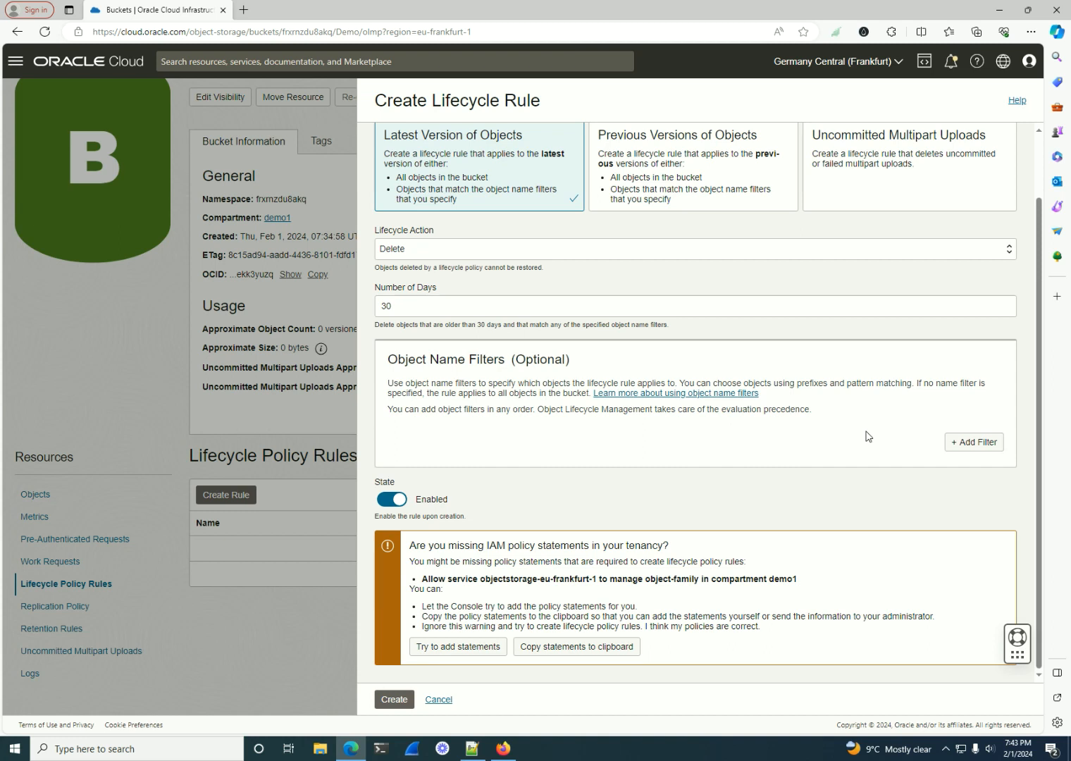
{"action": "left_click", "coordinate": [967, 442]}
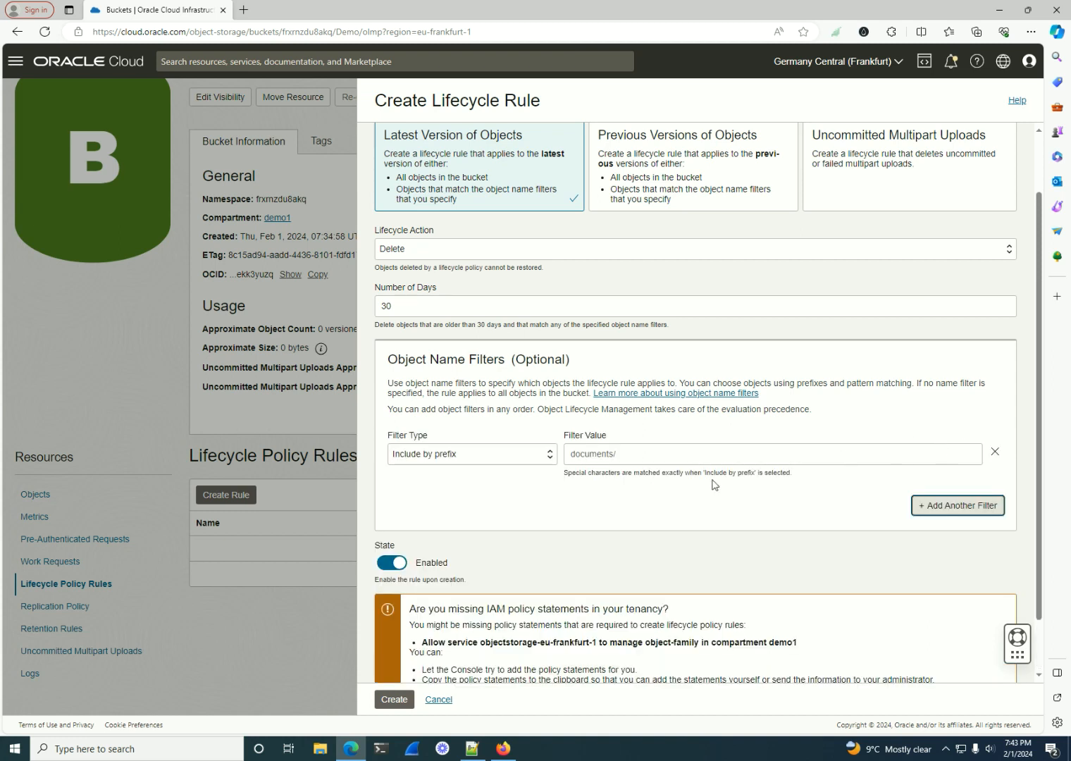
{"action": "left_click", "coordinate": [494, 459]}
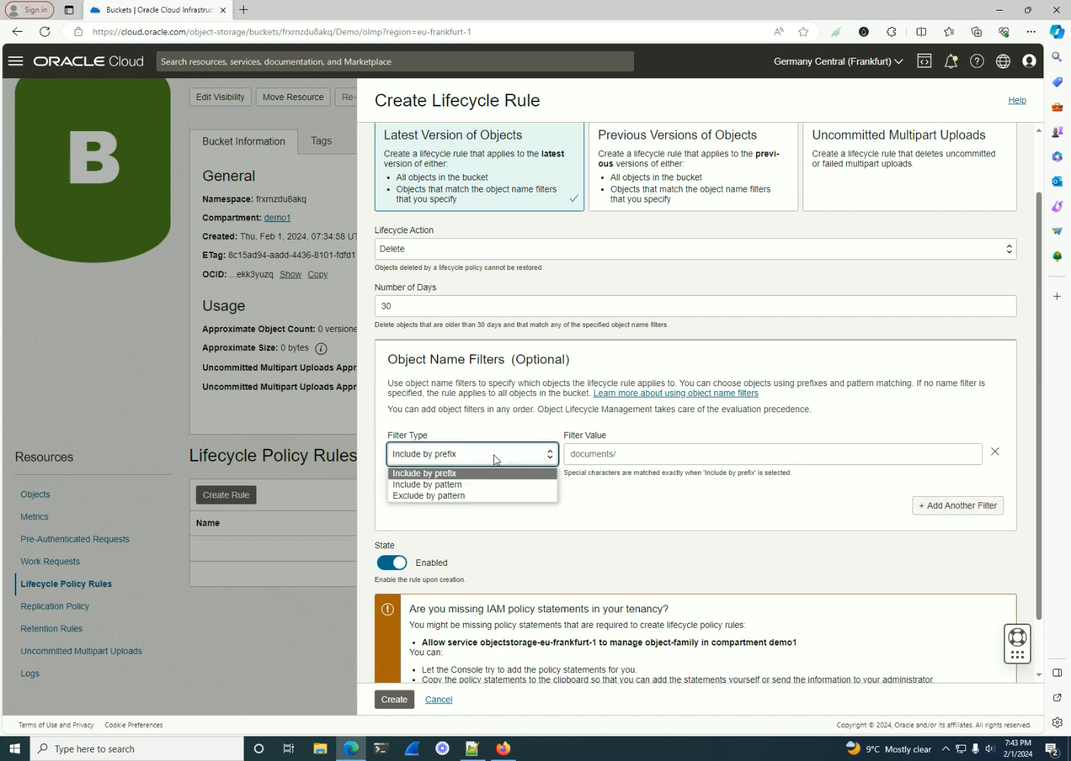
{"action": "left_click", "coordinate": [461, 475]}
{"action": "left_click", "coordinate": [622, 454]}
Step: Try Include by pattern as the object name filter's type, and set the type to Exclude by pattern
{"action": "left_click", "coordinate": [514, 458]}
{"action": "left_click", "coordinate": [451, 487]}
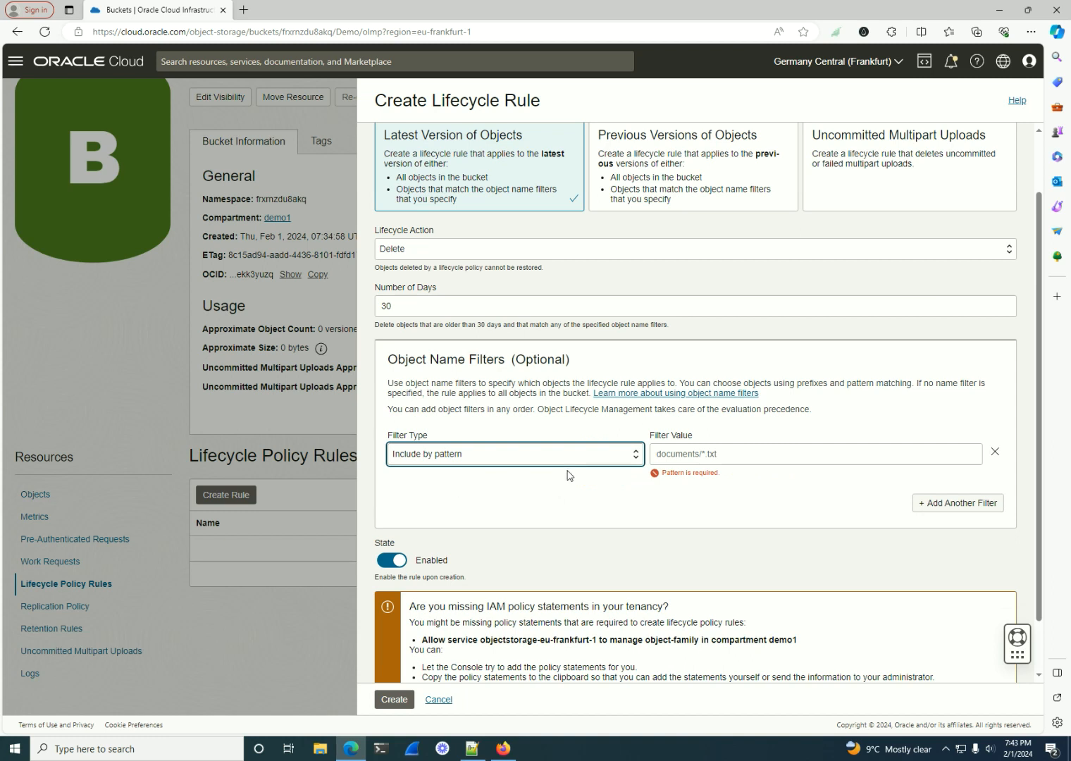
{"action": "left_click", "coordinate": [743, 455]}
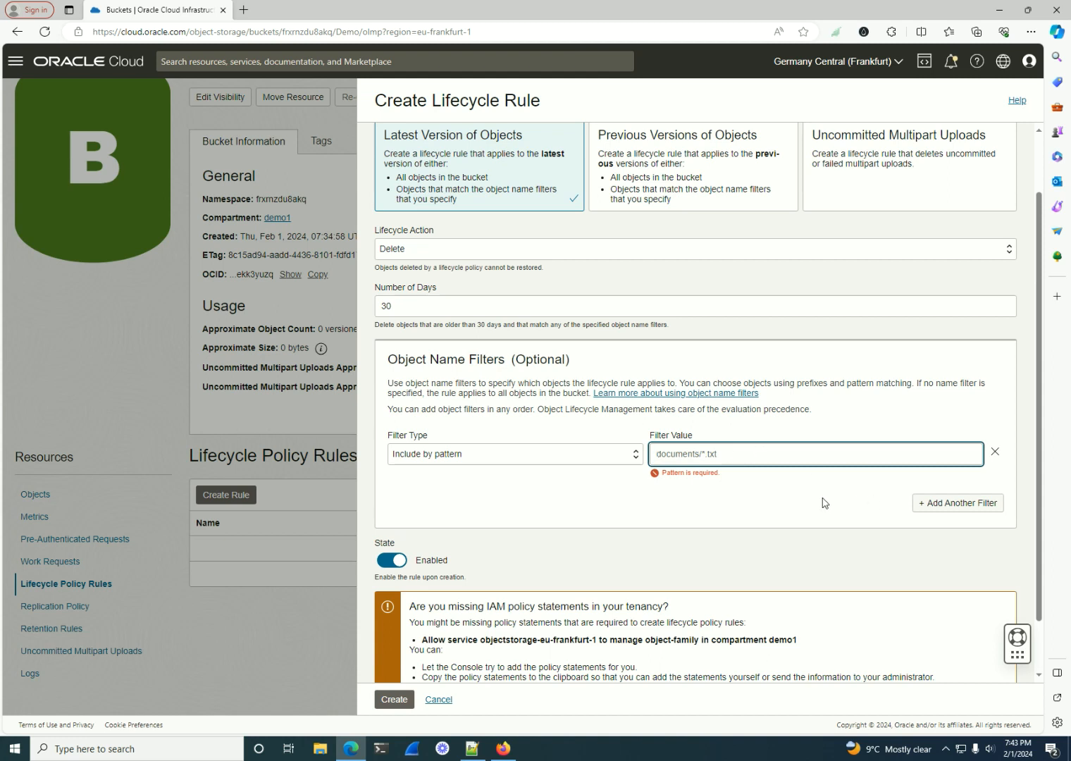
{"action": "left_click", "coordinate": [568, 461]}
{"action": "left_click", "coordinate": [486, 498]}
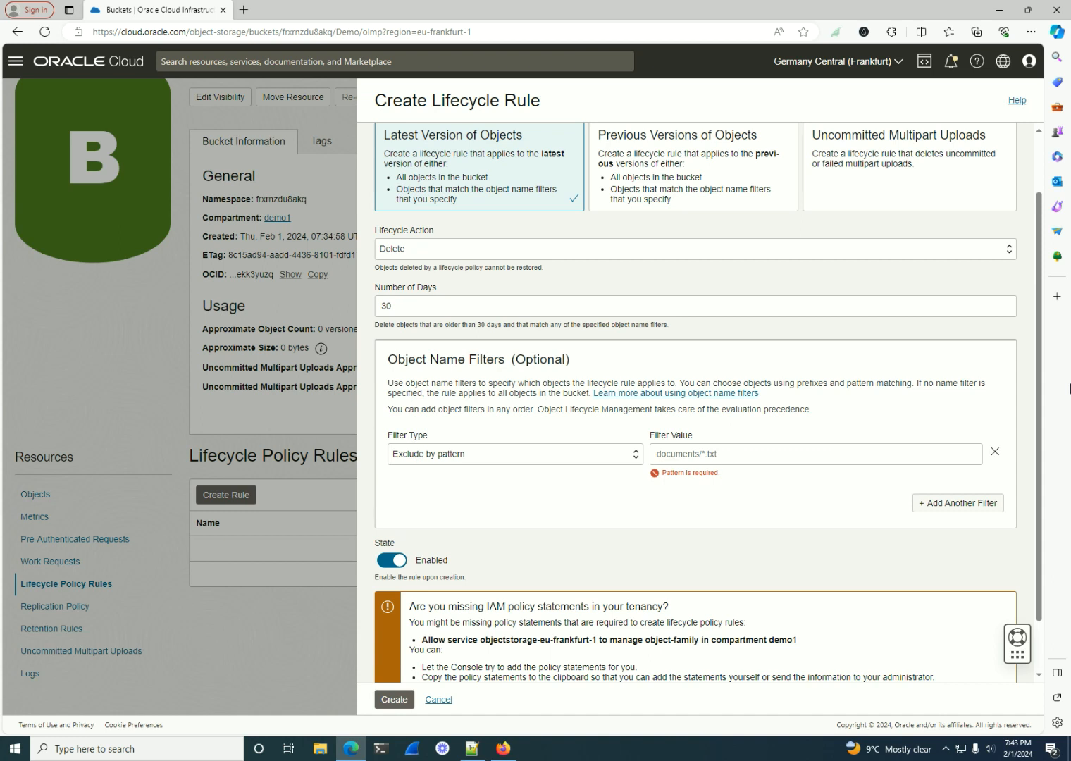
Step: Set the lifecycle rule's target to Previous Versions of Objects
{"action": "left_click", "coordinate": [683, 181]}
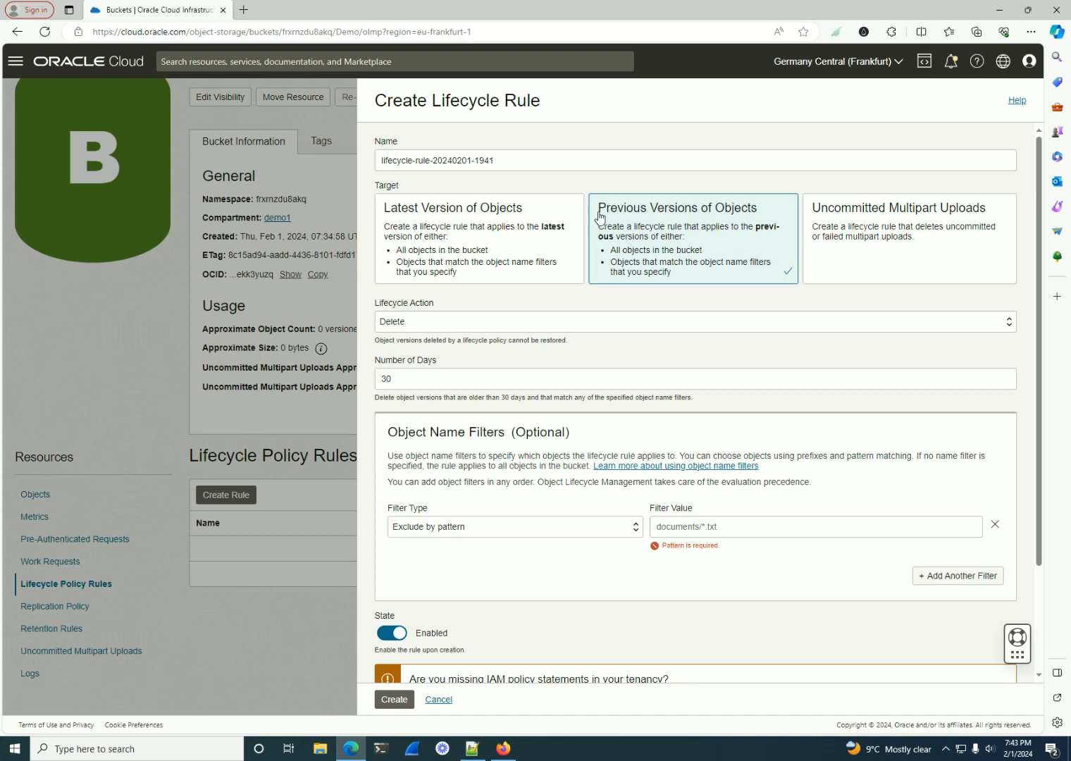
{"action": "left_click_drag", "start_coordinate": [597, 211], "coordinate": [709, 210]}
{"action": "left_click_drag", "start_coordinate": [754, 212], "coordinate": [765, 208]}
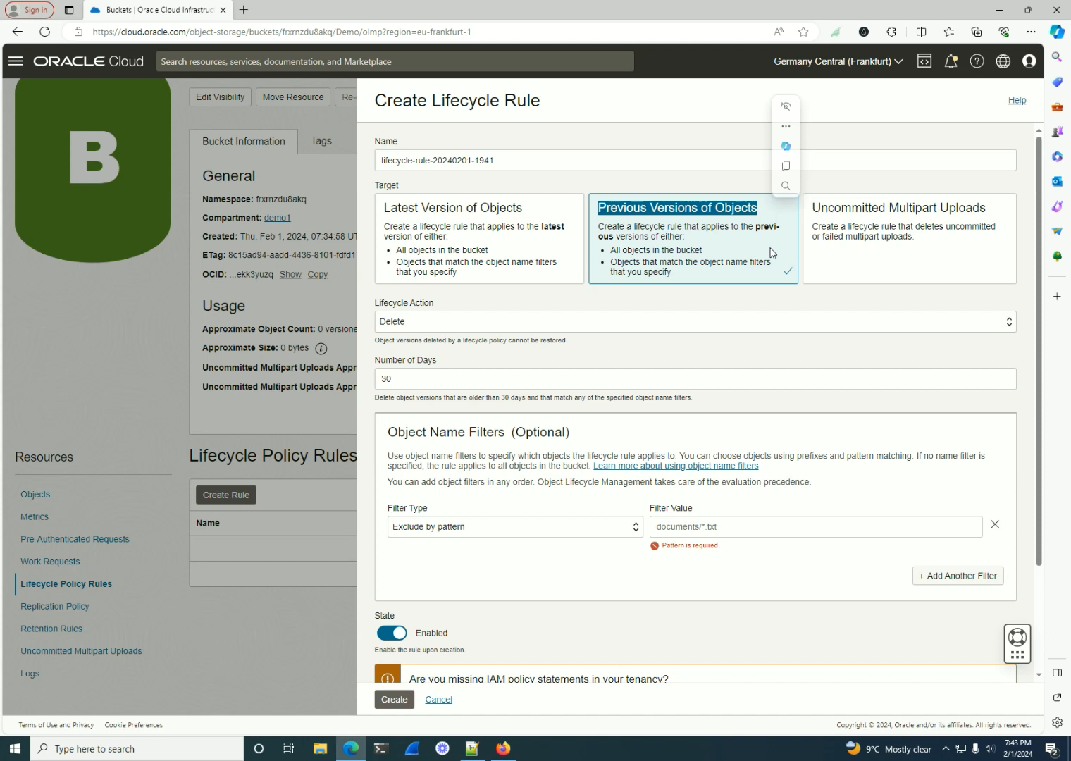
{"action": "left_click", "coordinate": [717, 253]}
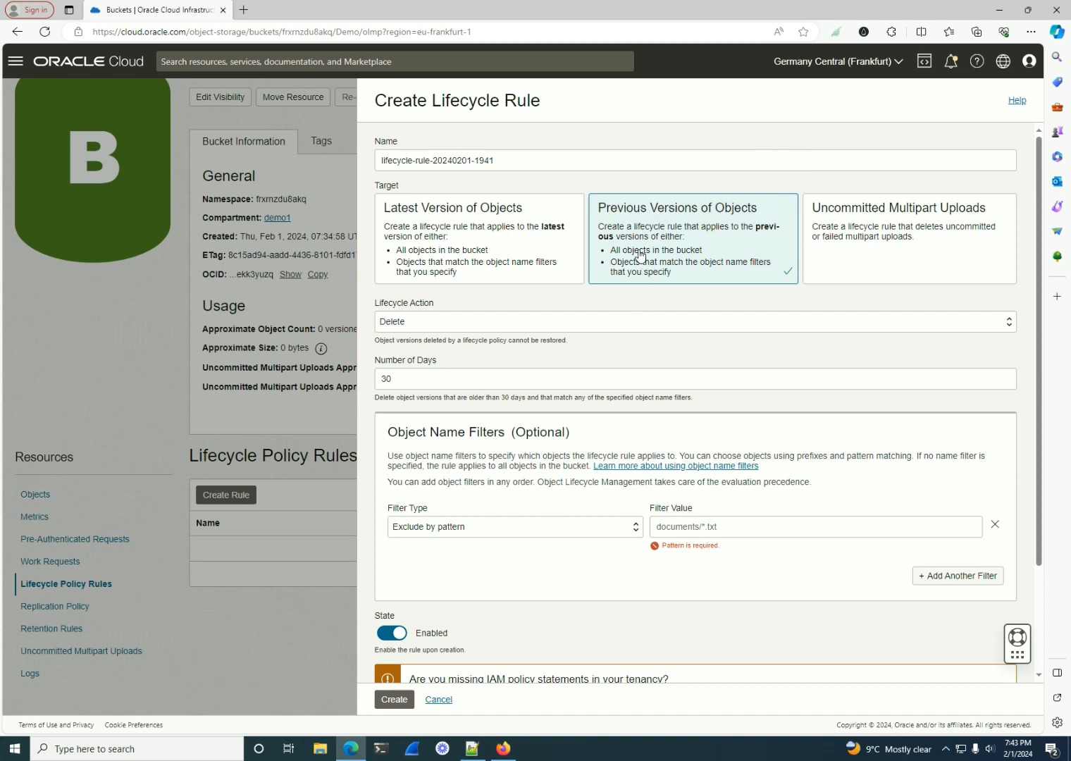
Step: Try Move to Archive as the lifecycle action for previous object versions, and set the action back to Delete
{"action": "left_click", "coordinate": [565, 323]}
{"action": "left_click", "coordinate": [541, 341]}
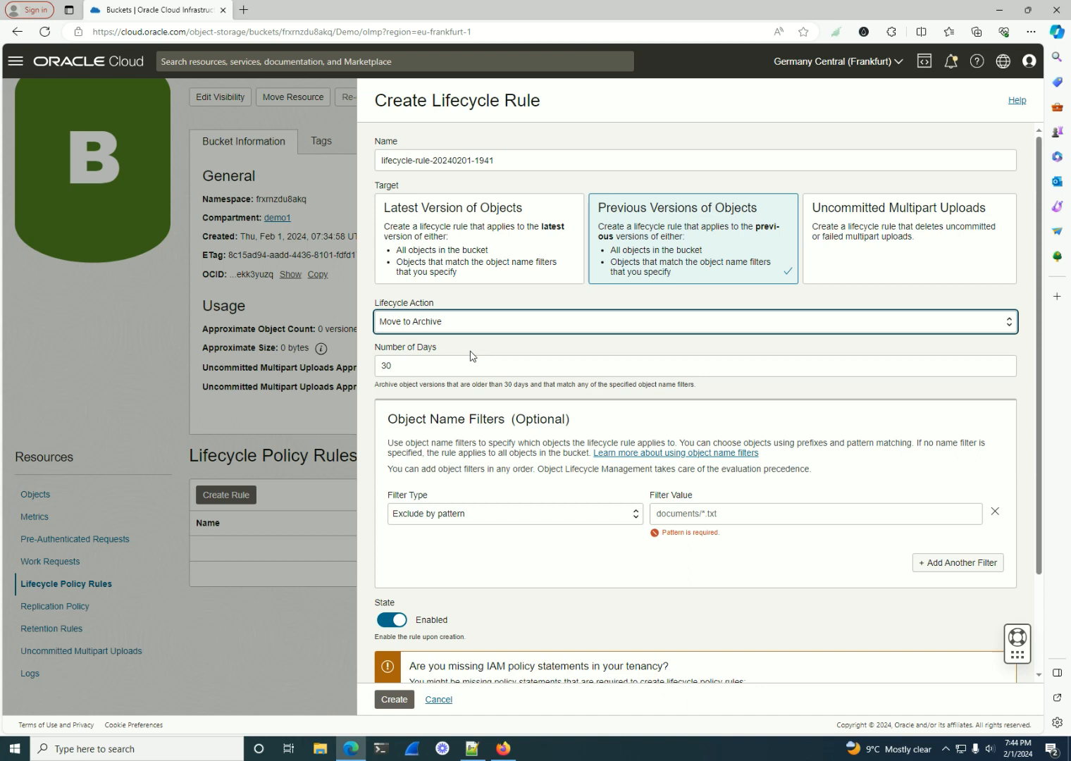
{"action": "left_click", "coordinate": [461, 325]}
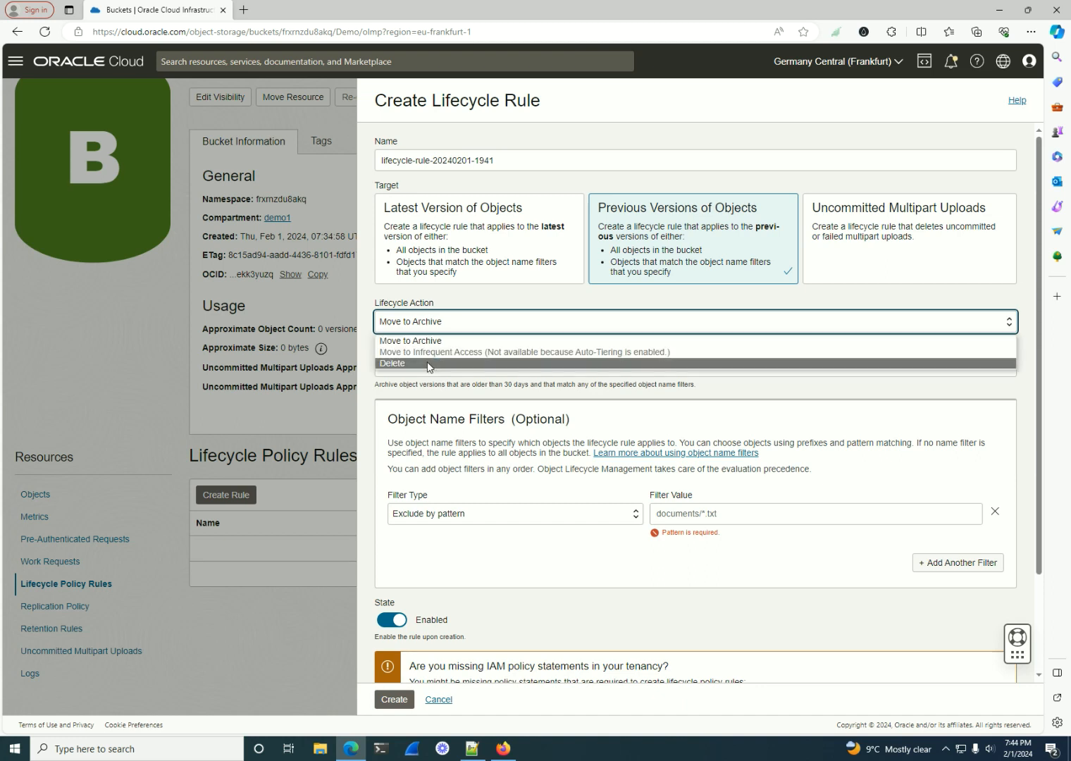
{"action": "left_click", "coordinate": [426, 364]}
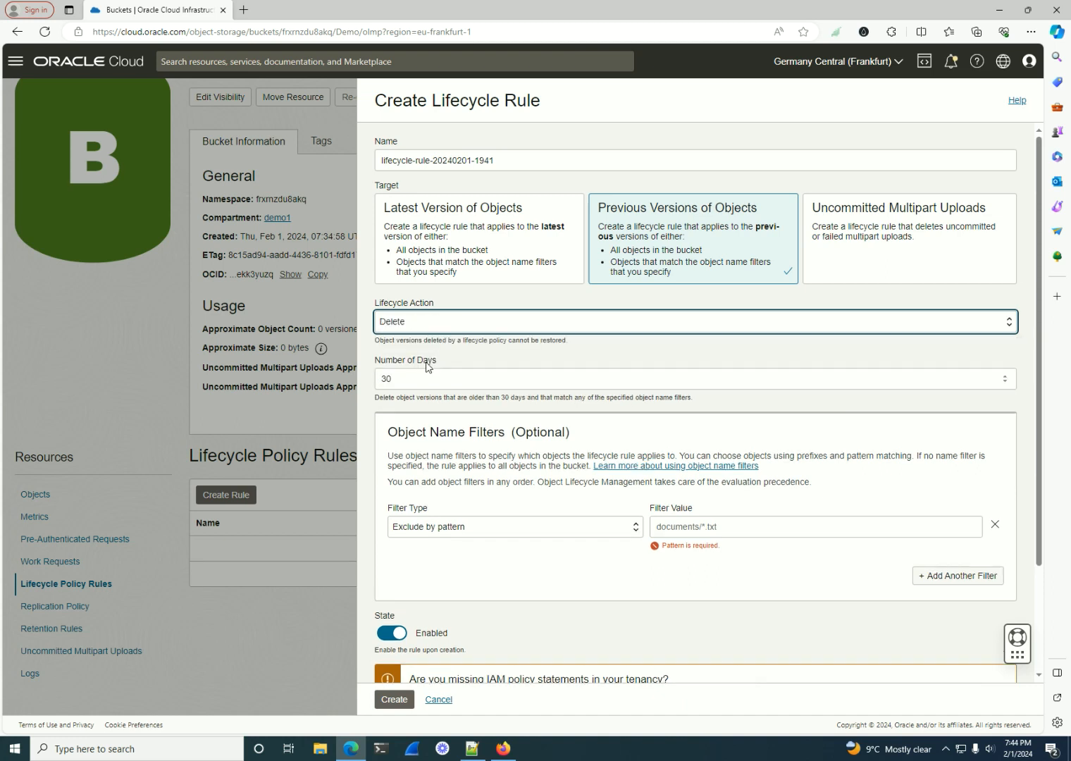
Step: Change the lifecycle rule's target to Uncommitted Multipart Uploads
{"action": "left_click", "coordinate": [893, 261]}
{"action": "left_click_drag", "start_coordinate": [810, 209], "coordinate": [974, 216]}
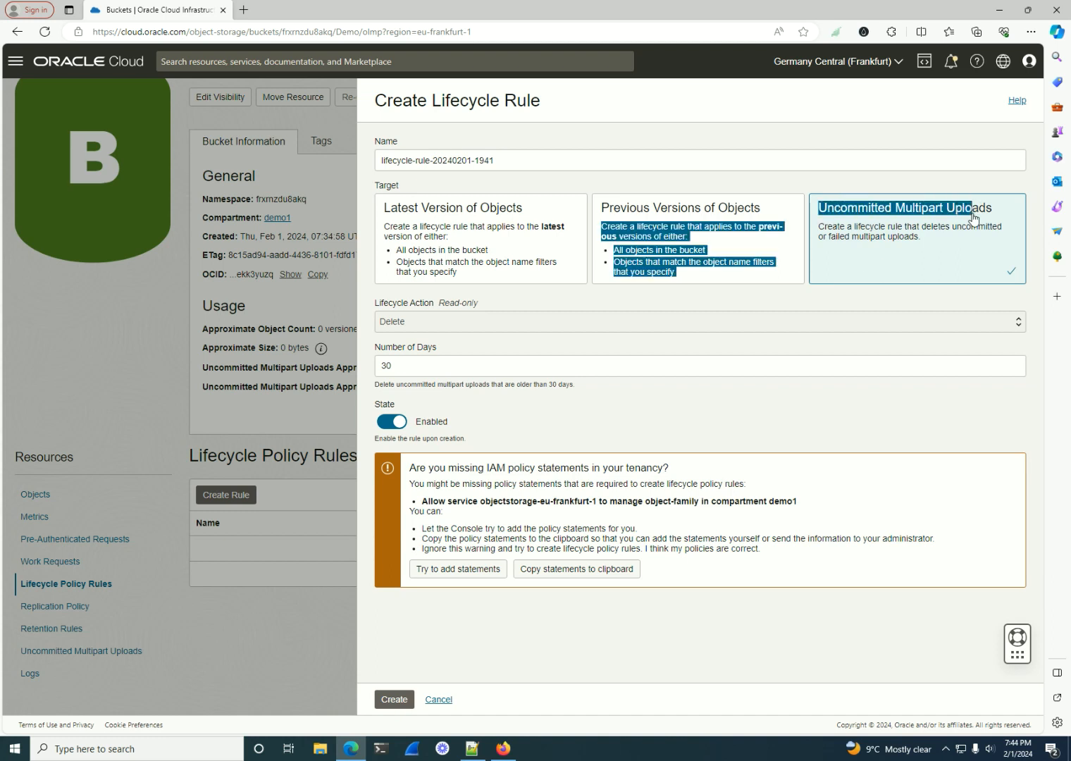
{"action": "left_click", "coordinate": [912, 227]}
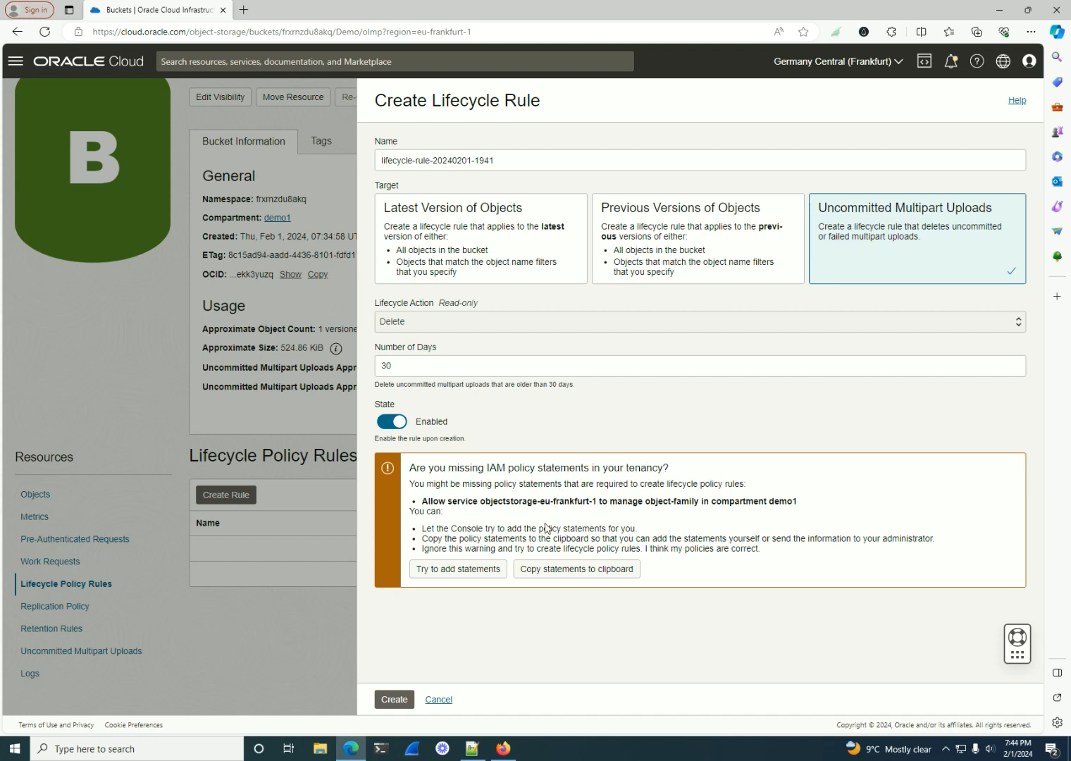
Step: Add the required IAM policy statements to the root compartment, and create the lifecycle rule for uncommitted multipart uploads
{"action": "left_click", "coordinate": [491, 568]}
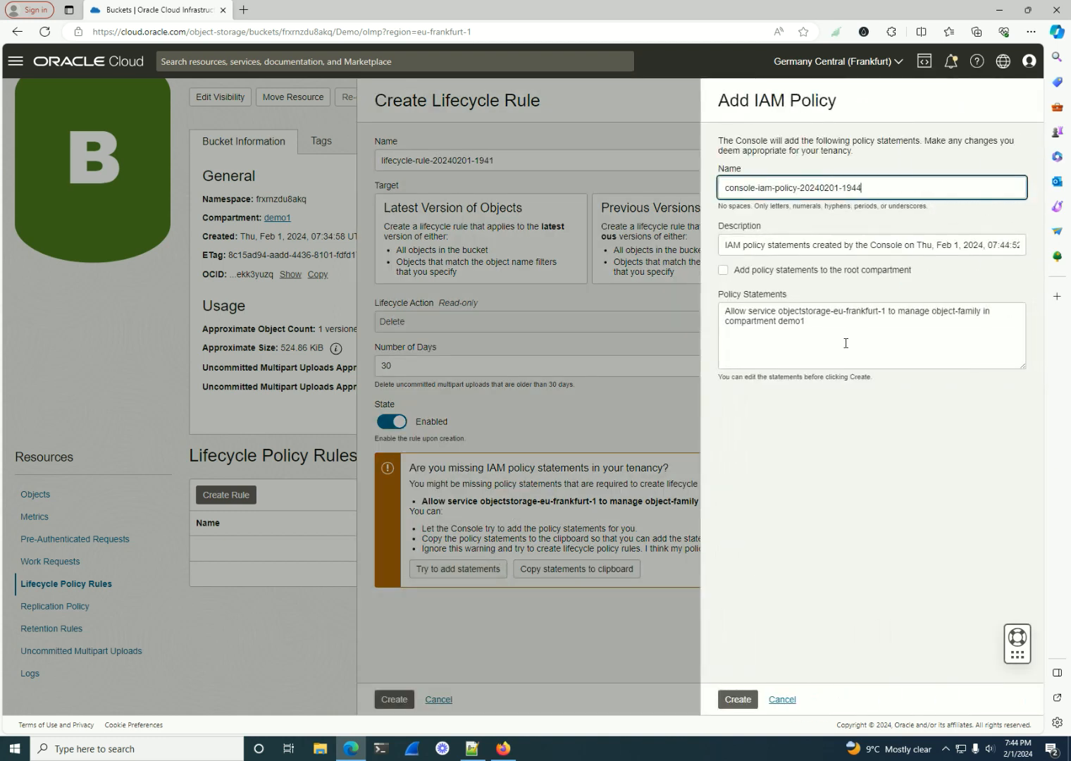
{"action": "left_click", "coordinate": [724, 270]}
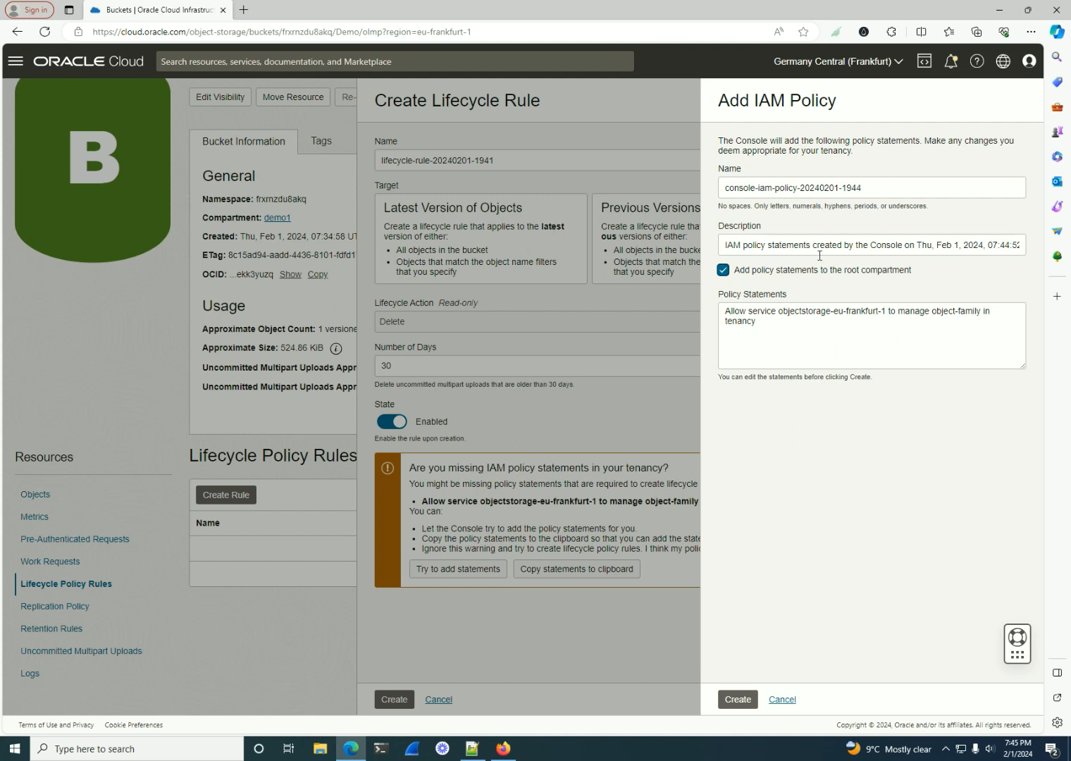
{"action": "left_click", "coordinate": [736, 700]}
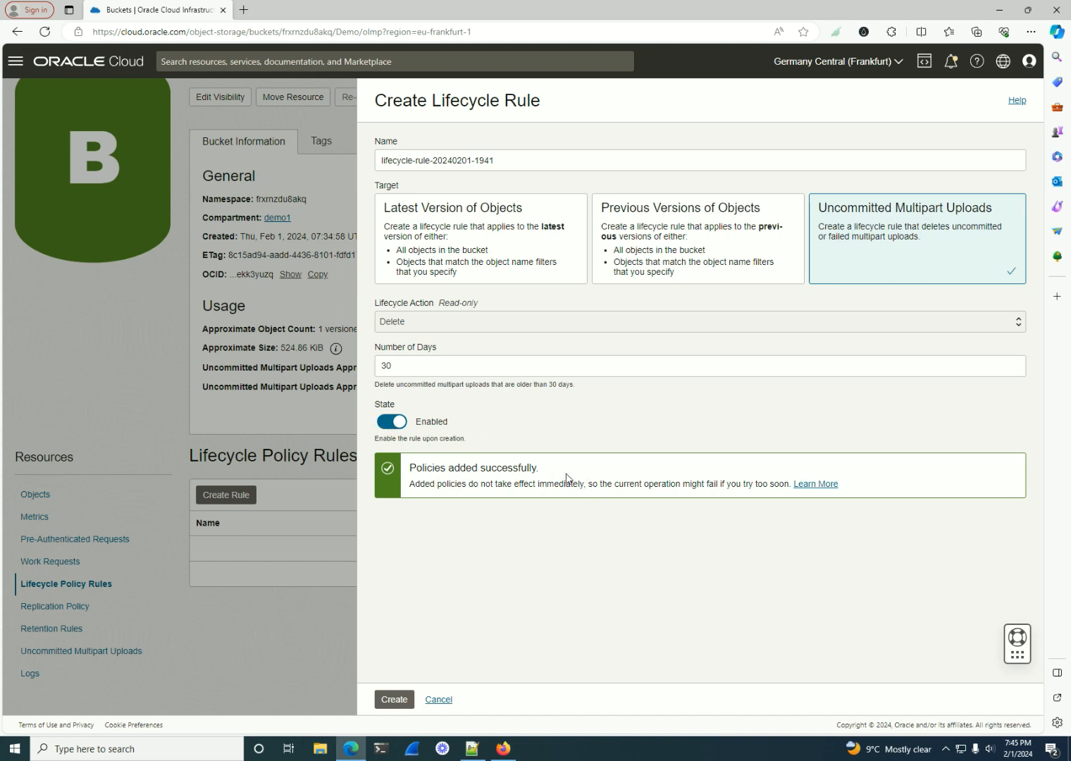
{"action": "left_click", "coordinate": [394, 699]}
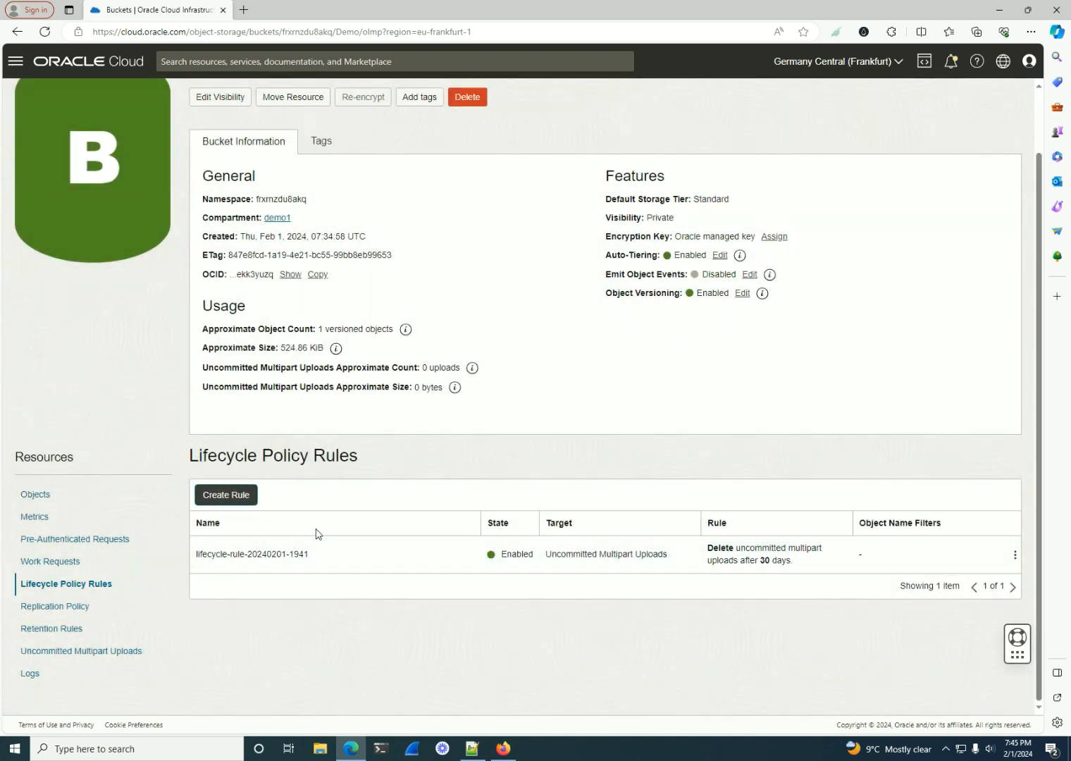
Step: Try to set up a replication policy for the Demo bucket with US East (Ashburn) as the destination region
{"action": "left_click", "coordinate": [64, 607]}
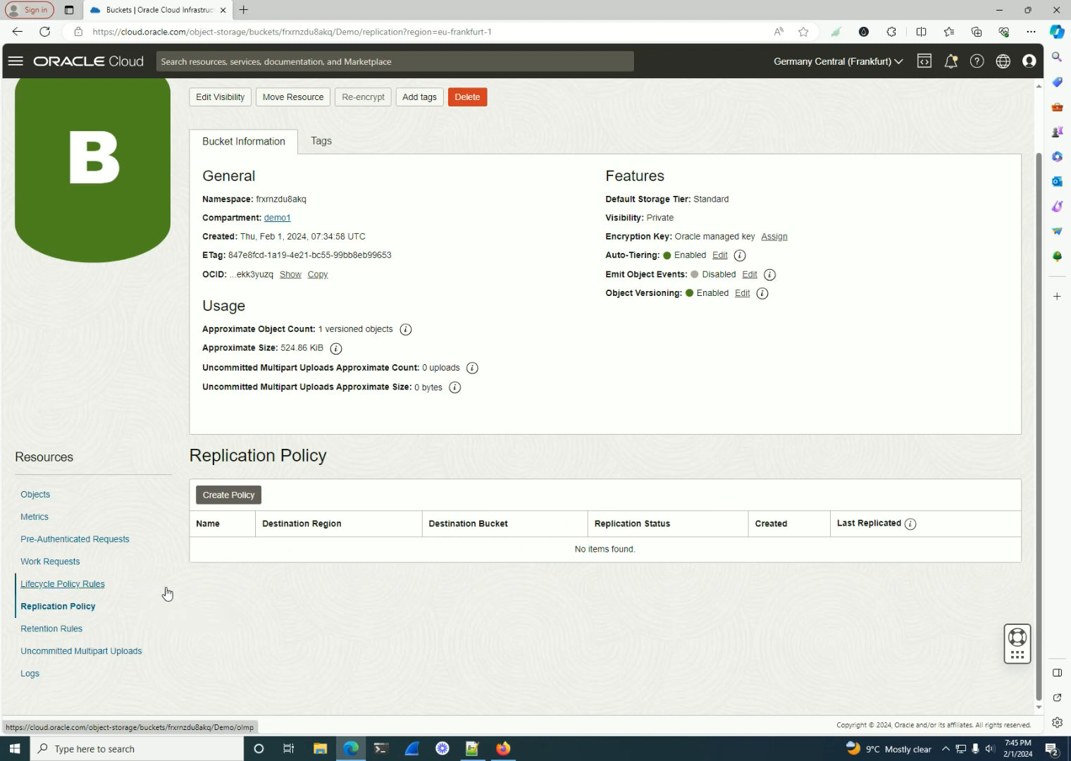
{"action": "left_click", "coordinate": [215, 495]}
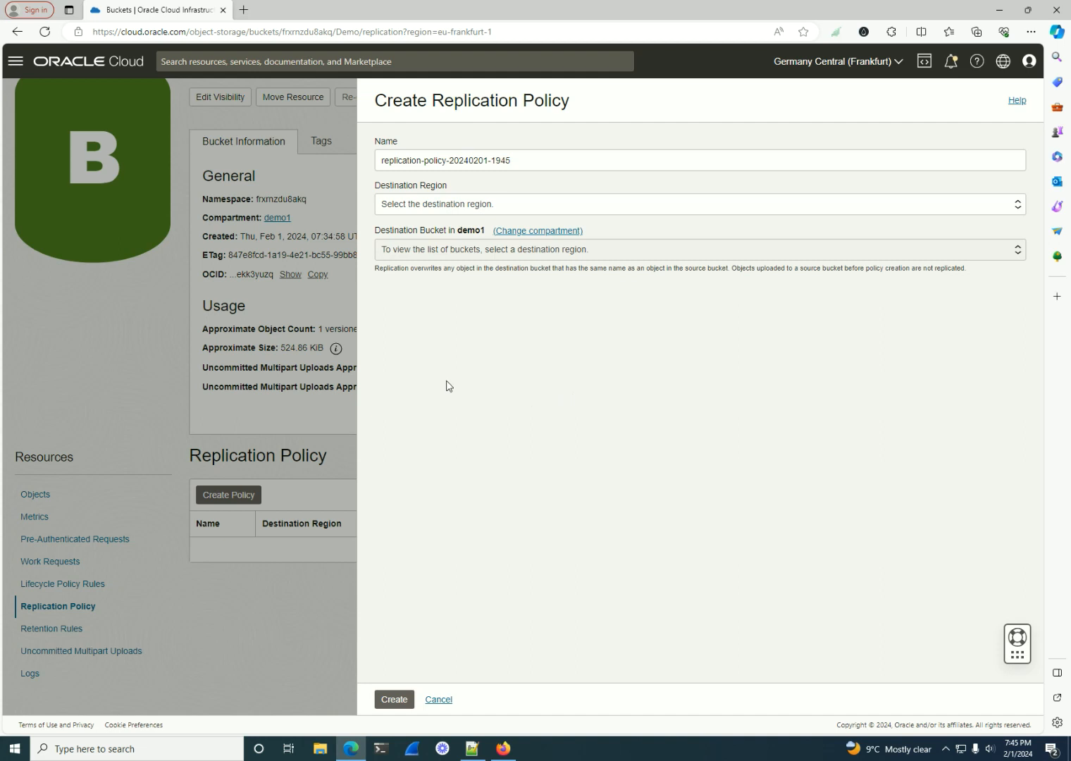
{"action": "left_click", "coordinate": [415, 206]}
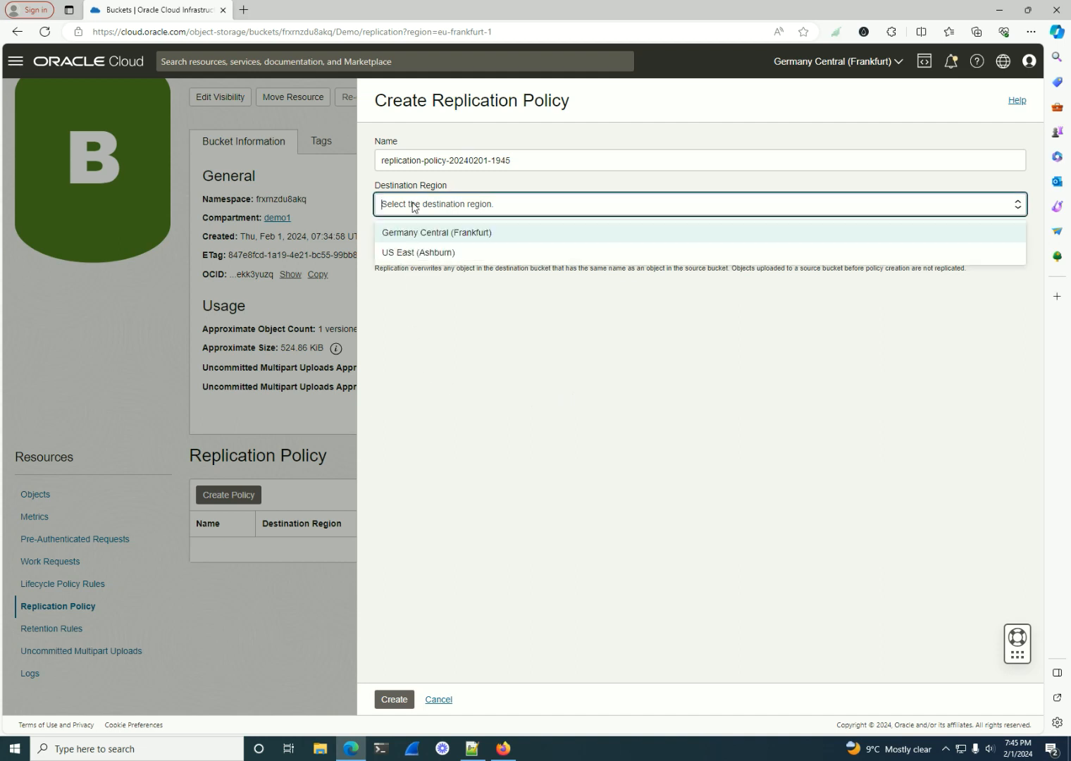
{"action": "left_click", "coordinate": [404, 252]}
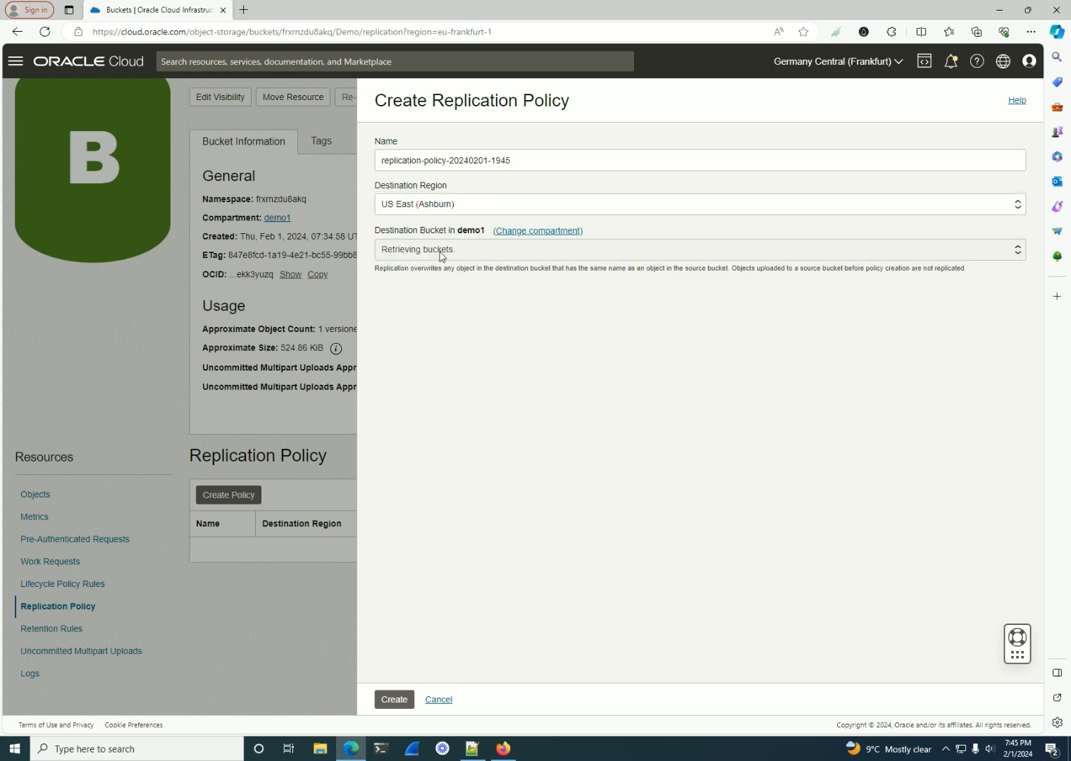
{"action": "left_click_drag", "start_coordinate": [396, 254], "coordinate": [503, 248]}
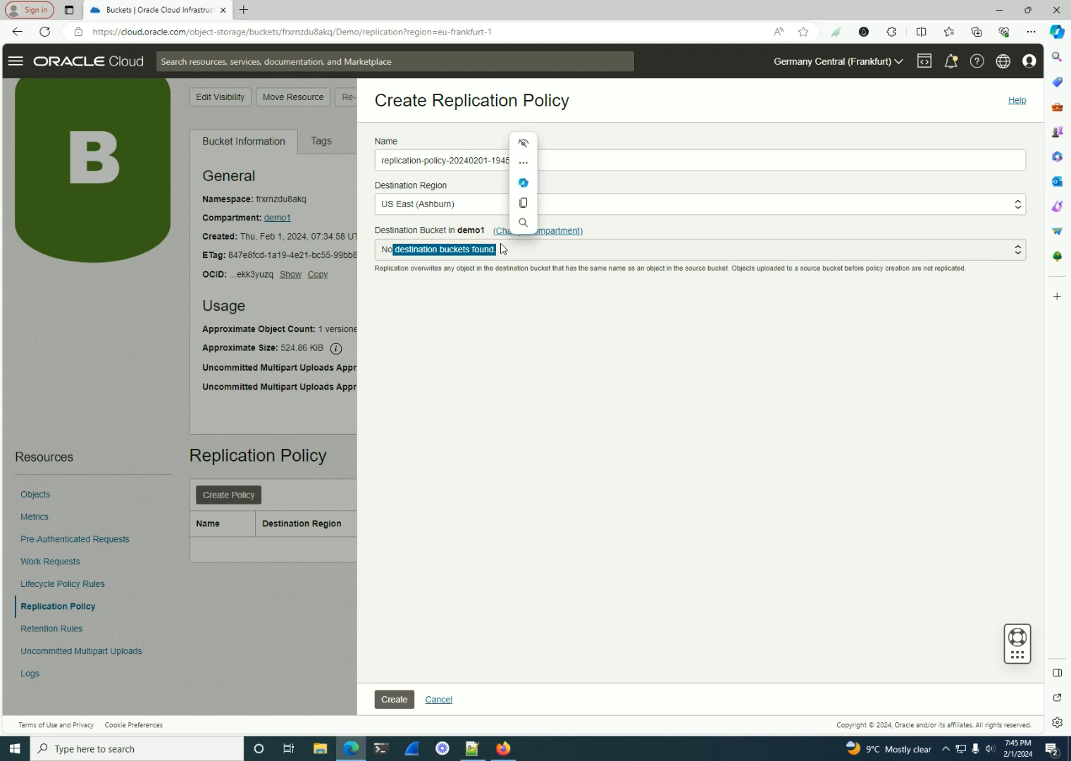
{"action": "left_click", "coordinate": [564, 361]}
Step: Create a bucket named Backup in the US East (Ashburn) region with the default Standard storage settings
{"action": "left_click", "coordinate": [826, 62]}
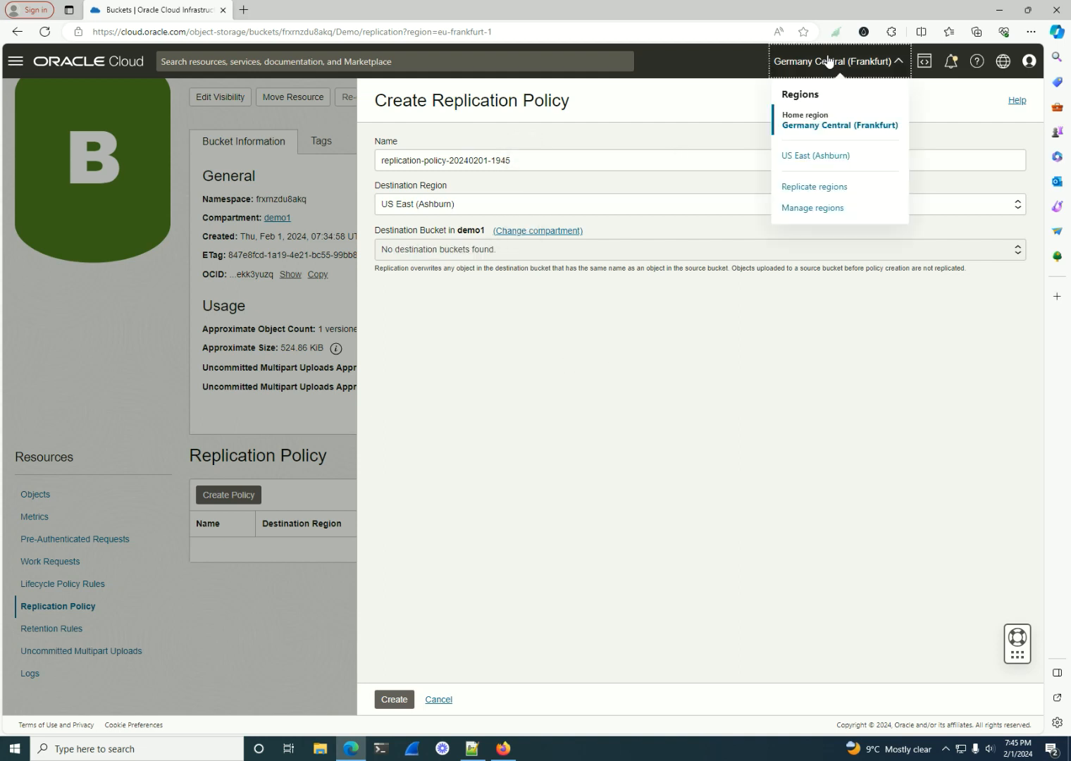
{"action": "left_click", "coordinate": [813, 160]}
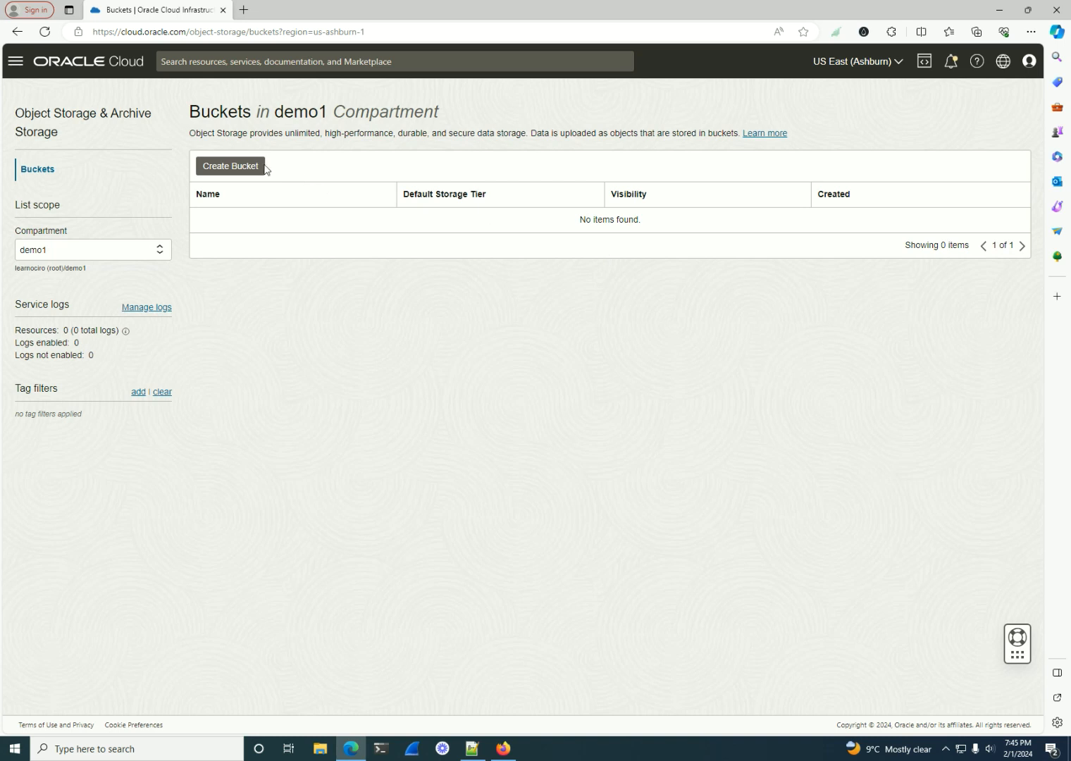
{"action": "left_click", "coordinate": [240, 165]}
{"action": "key", "text": "ctrl+a"}
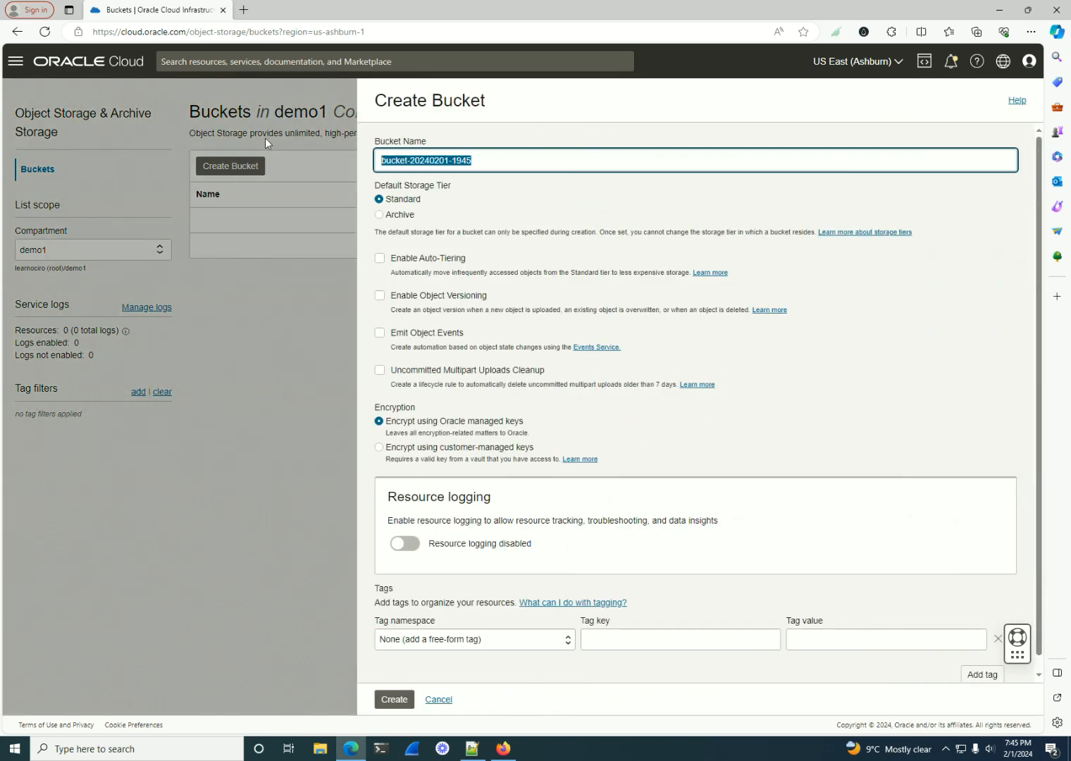
{"action": "type", "text": "Backup"}
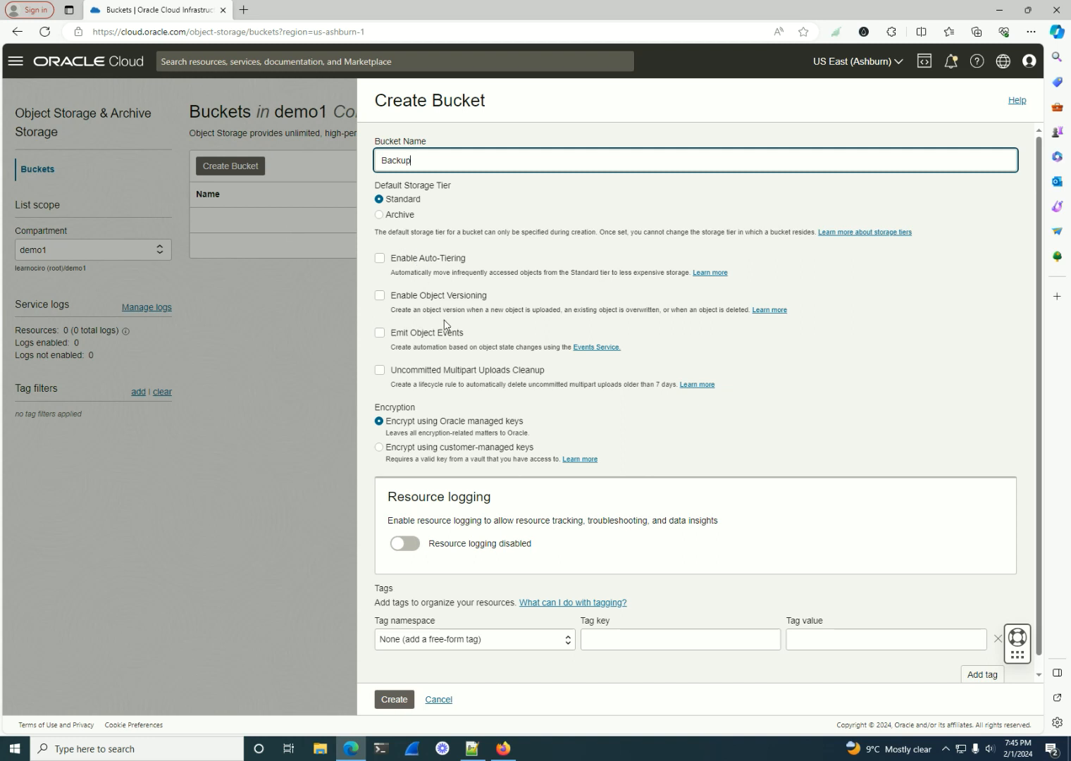
{"action": "left_click", "coordinate": [395, 699]}
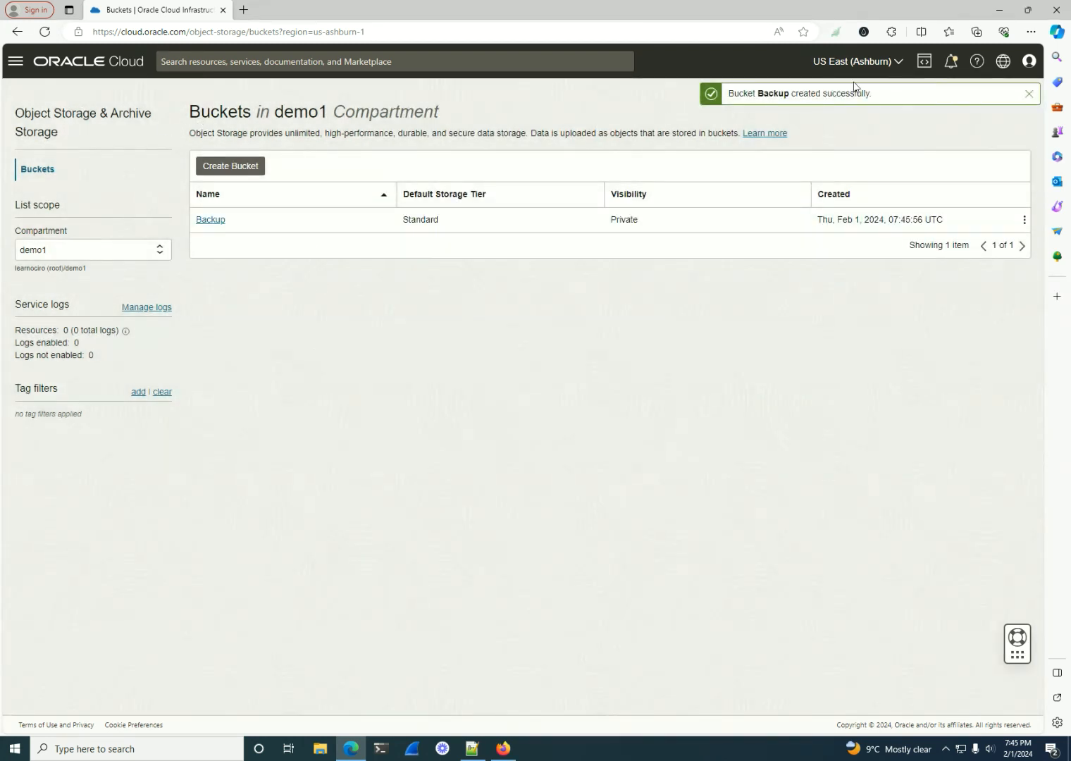
Step: Create a replication policy for the Demo bucket in Germany Central (Frankfurt) that replicates to the Backup bucket in US East (Ashburn)
{"action": "left_click", "coordinate": [839, 61]}
{"action": "left_click", "coordinate": [826, 125]}
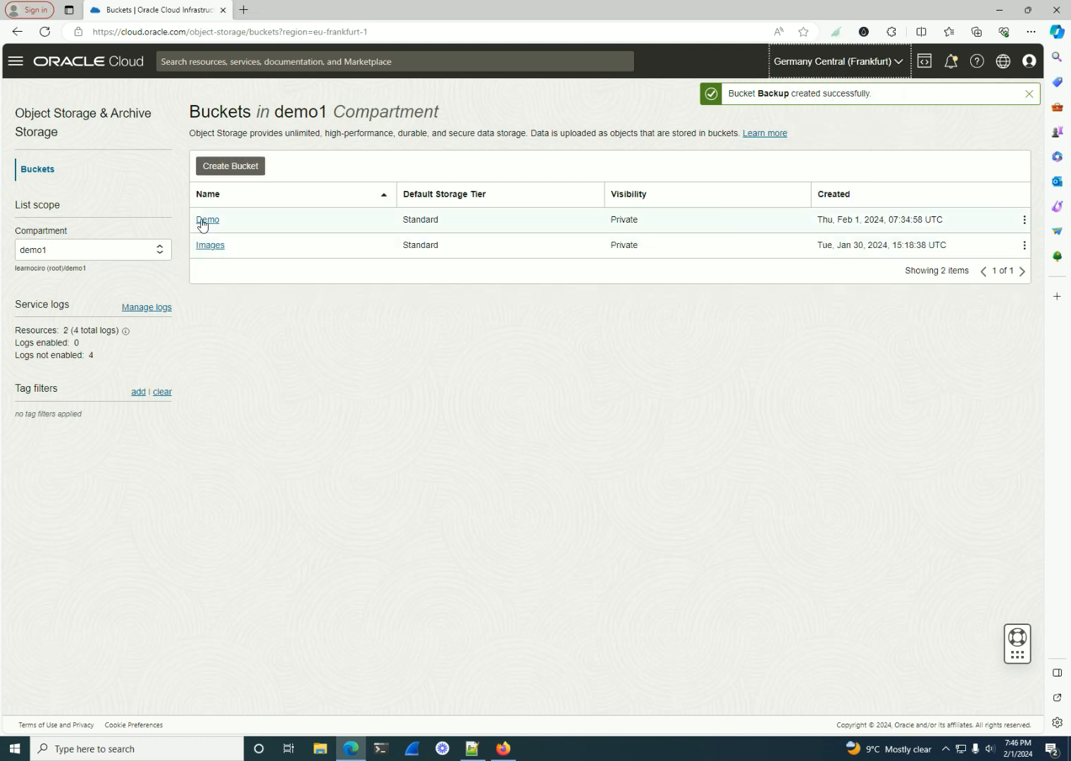
{"action": "left_click", "coordinate": [210, 220]}
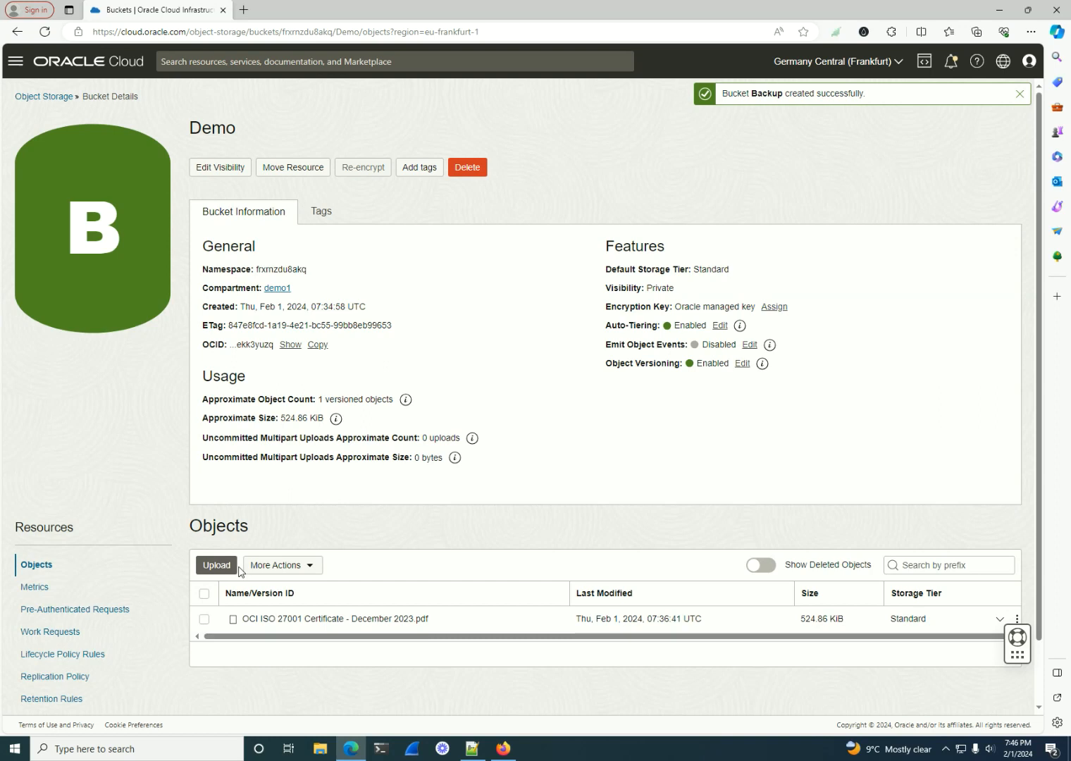
{"action": "left_click", "coordinate": [78, 678]}
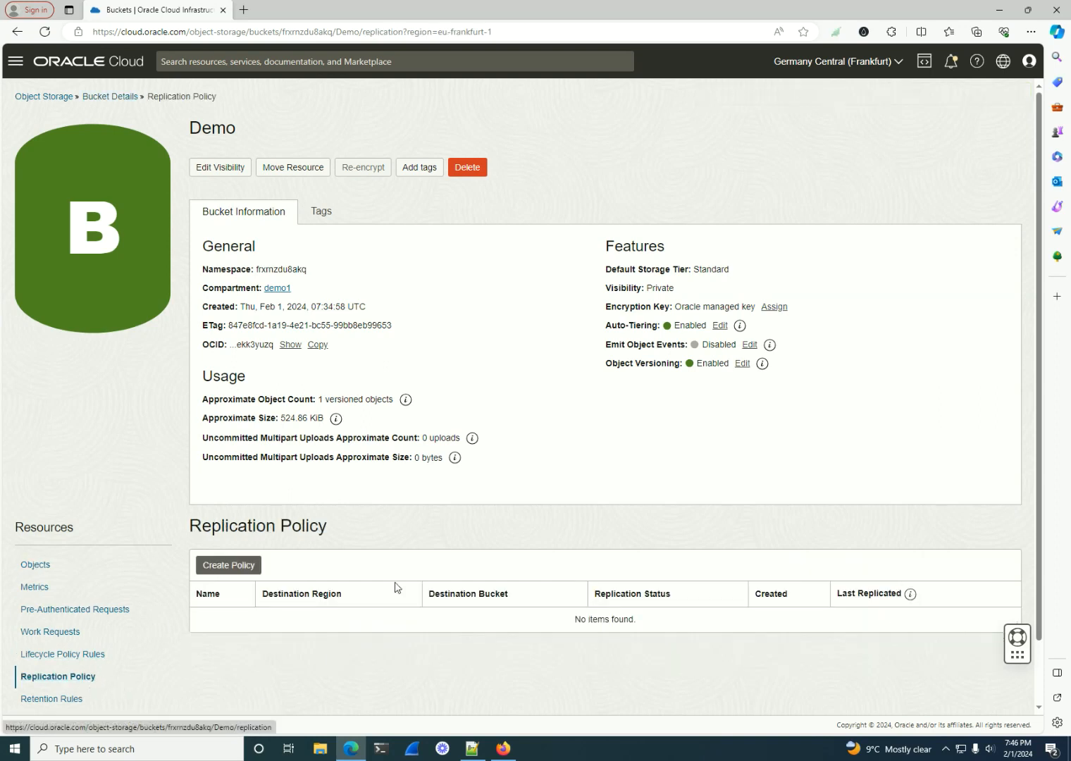
{"action": "left_click", "coordinate": [252, 571]}
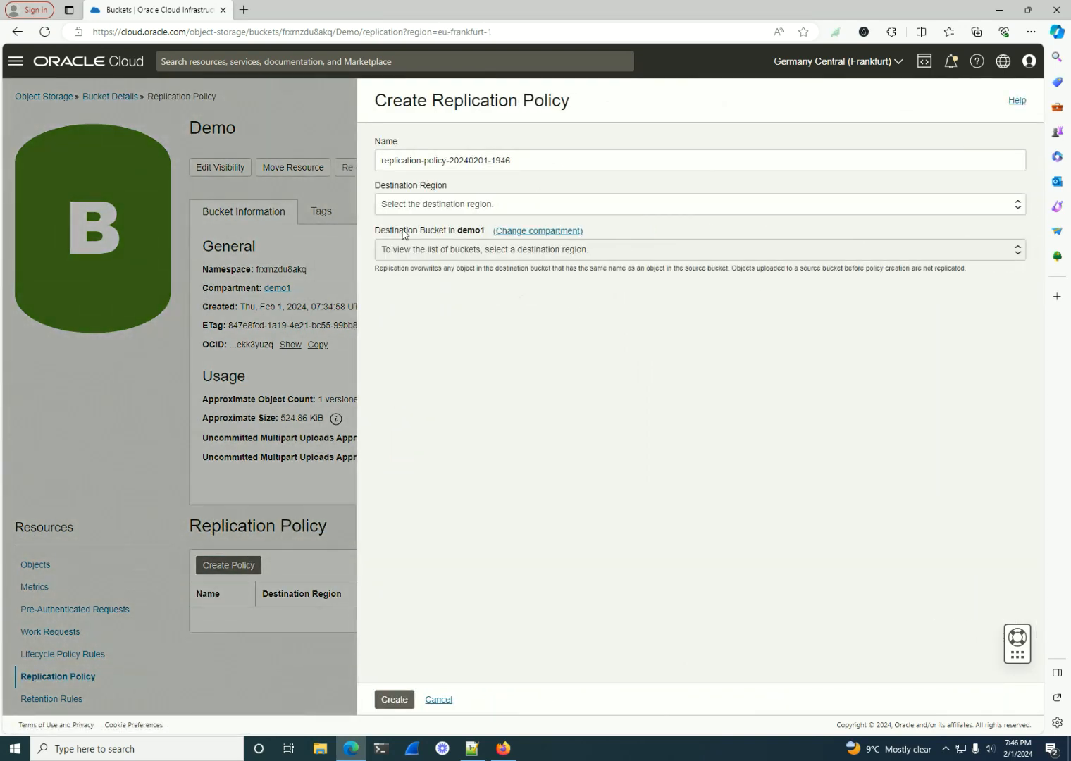
{"action": "left_click", "coordinate": [406, 206]}
{"action": "left_click", "coordinate": [427, 253]}
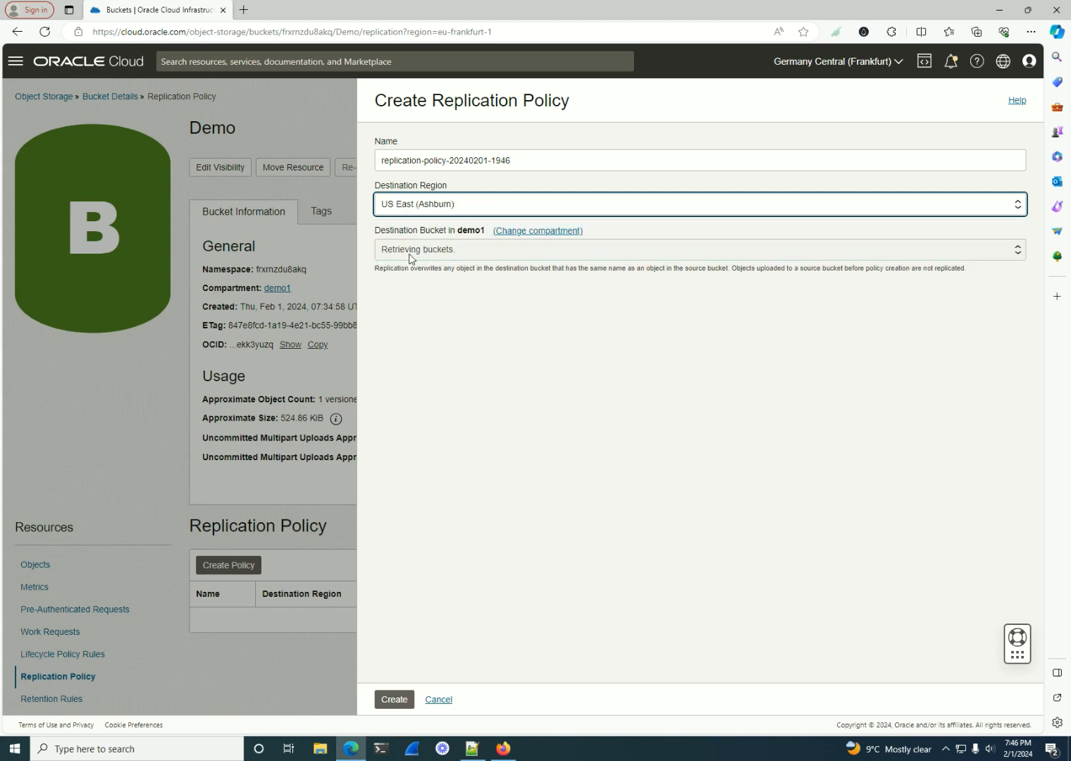
{"action": "left_click", "coordinate": [399, 251]}
{"action": "left_click", "coordinate": [396, 283]}
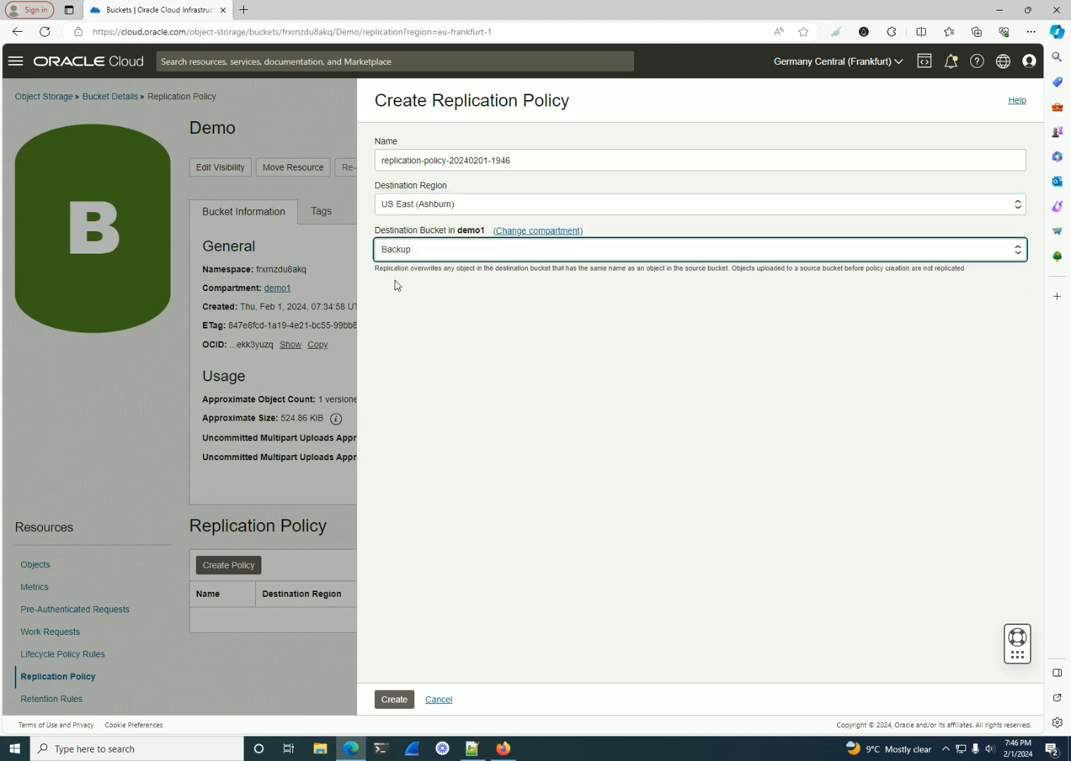
{"action": "left_click", "coordinate": [394, 701]}
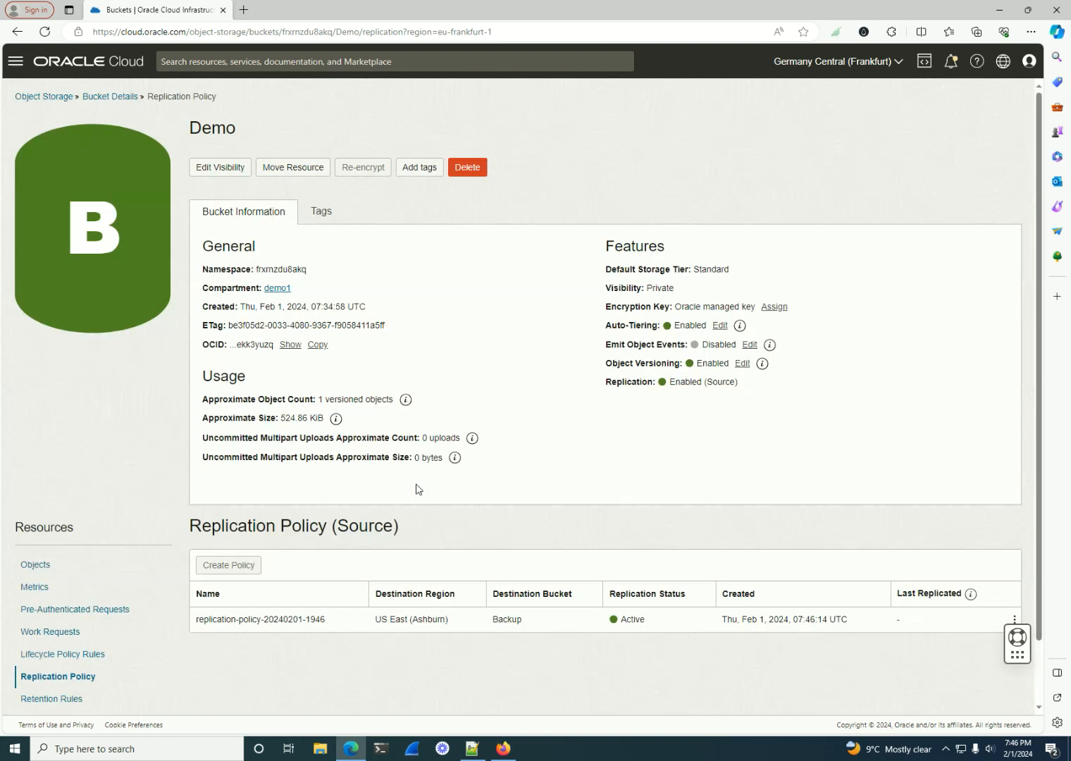
Step: Review the Demo bucket's replication policy and lifecycle policy rules
{"action": "scroll", "coordinate": [329, 644], "scroll_direction": "down", "scroll_amount": 1}
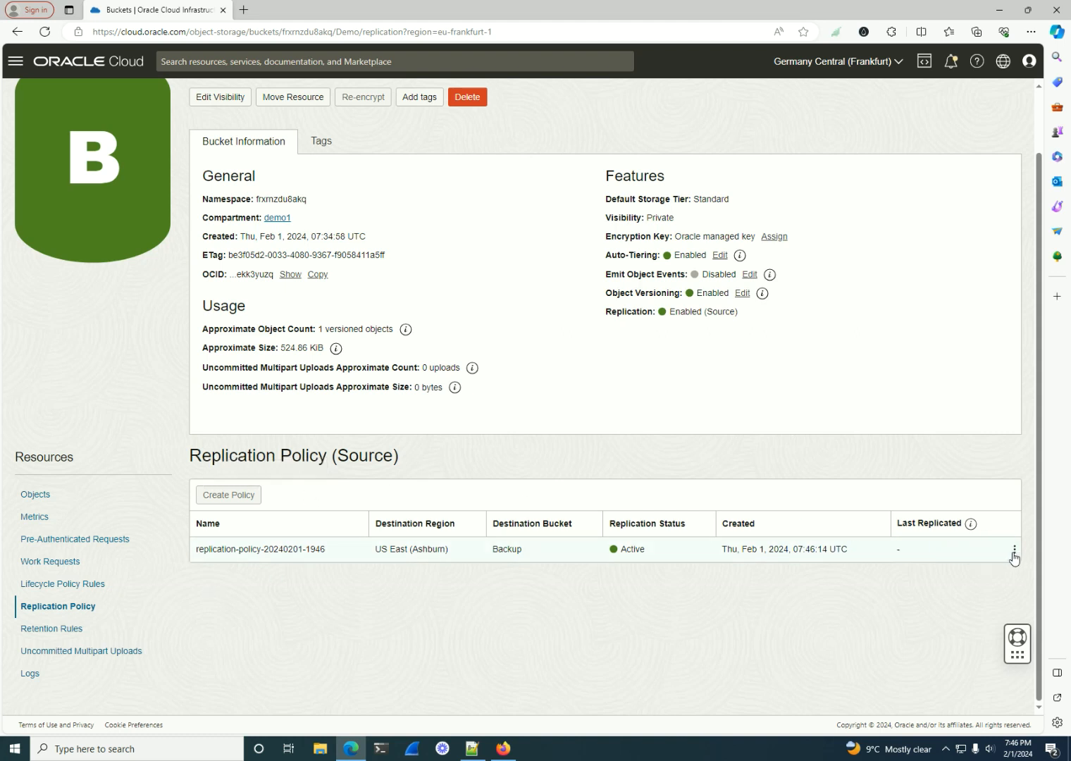
{"action": "left_click", "coordinate": [103, 585]}
{"action": "left_click", "coordinate": [68, 607]}
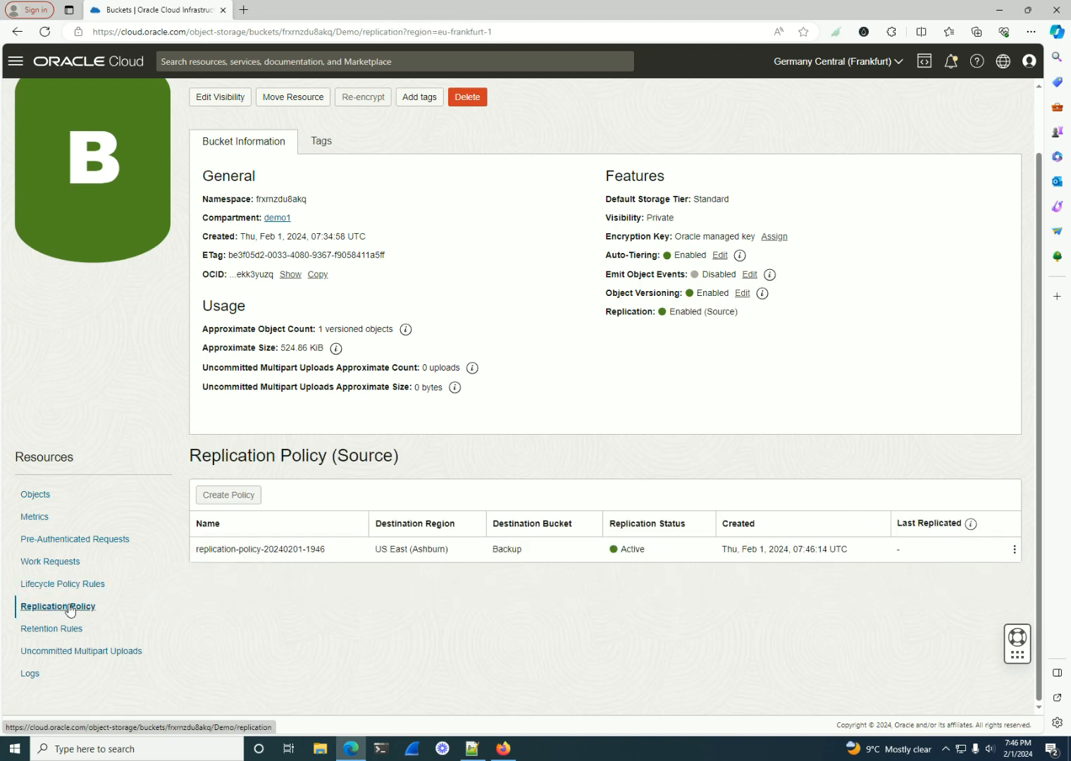
Step: Open the Backup bucket in the US East (Ashburn) region and examine its replication status and objects
{"action": "left_click", "coordinate": [841, 63]}
{"action": "left_click", "coordinate": [816, 158]}
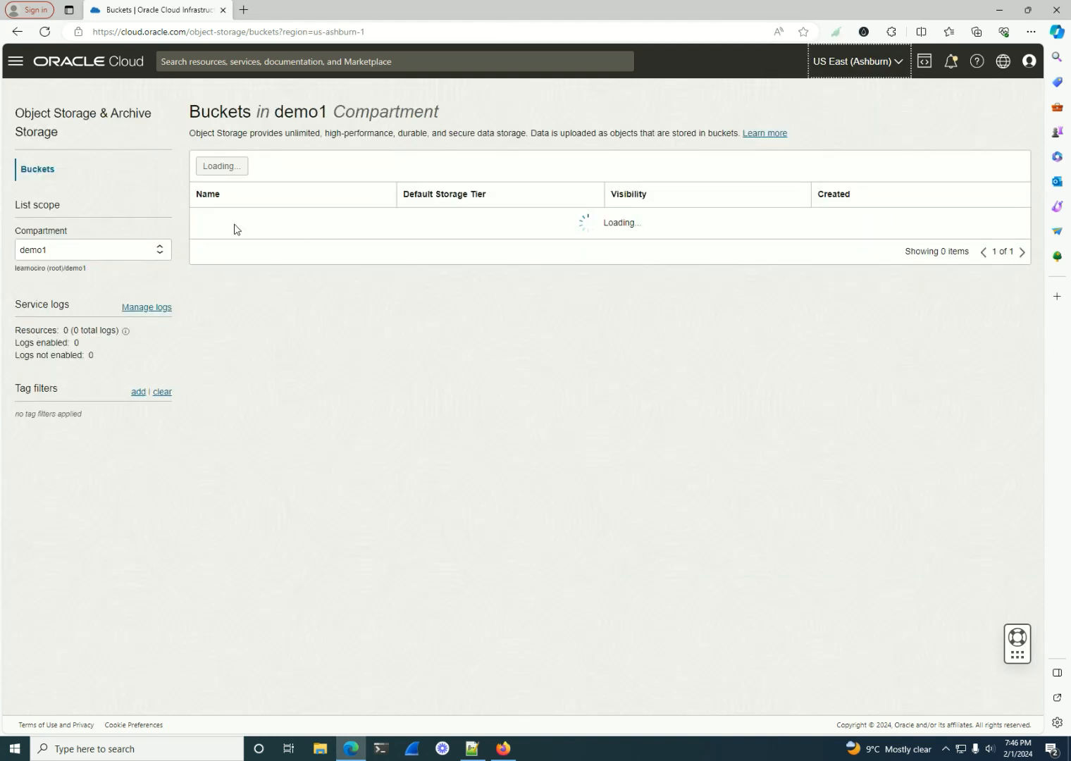
{"action": "left_click", "coordinate": [205, 224]}
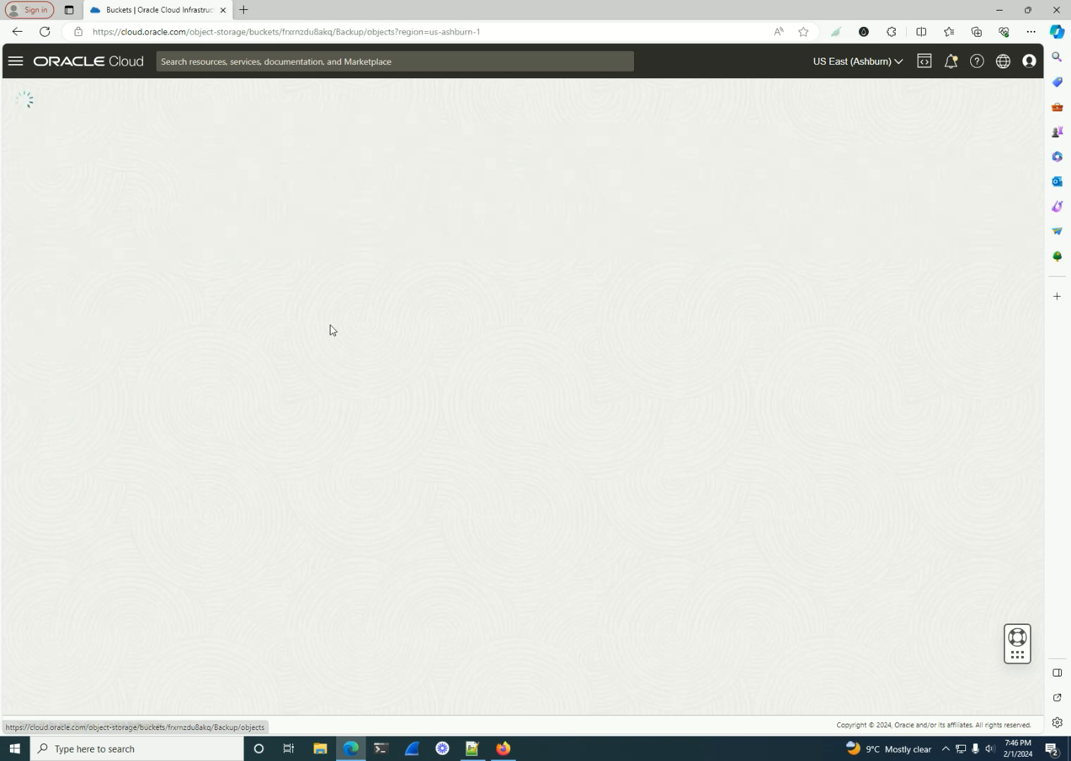
{"action": "scroll", "coordinate": [352, 468], "scroll_direction": "down", "scroll_amount": 3}
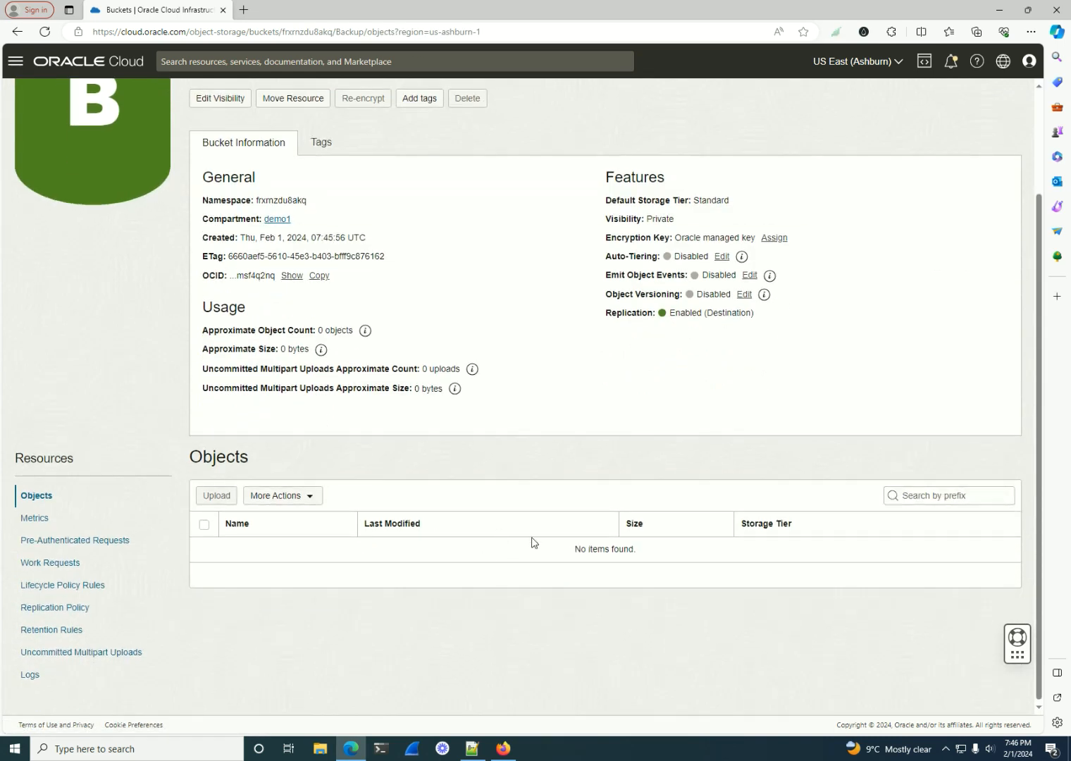
{"action": "scroll", "coordinate": [536, 508], "scroll_direction": "up", "scroll_amount": 3}
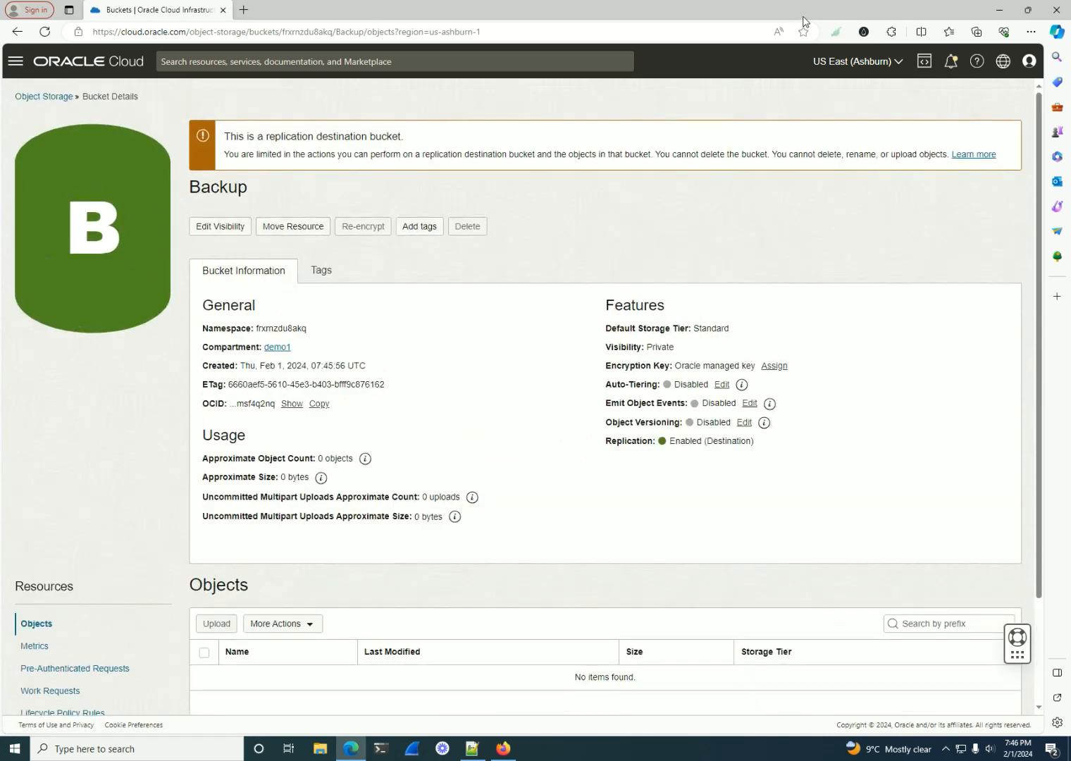
Step: Switch back to the Germany Central (Frankfurt) region and check the Demo bucket's replication policy status
{"action": "left_click", "coordinate": [856, 61]}
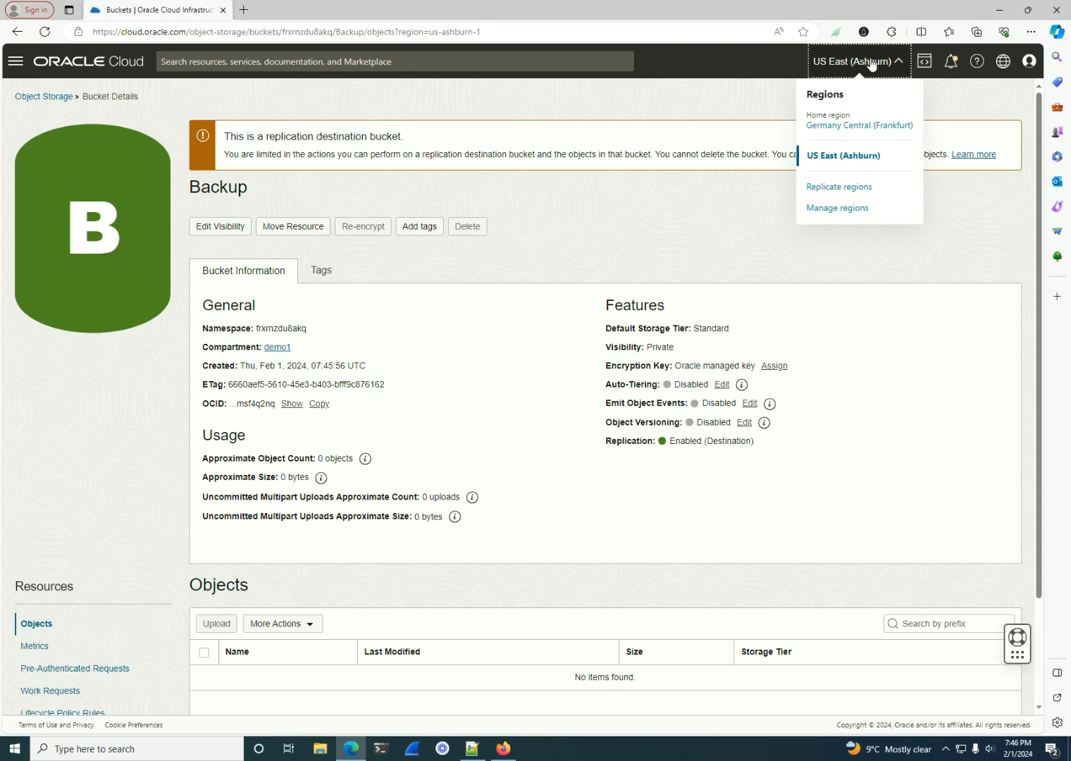
{"action": "left_click", "coordinate": [373, 163]}
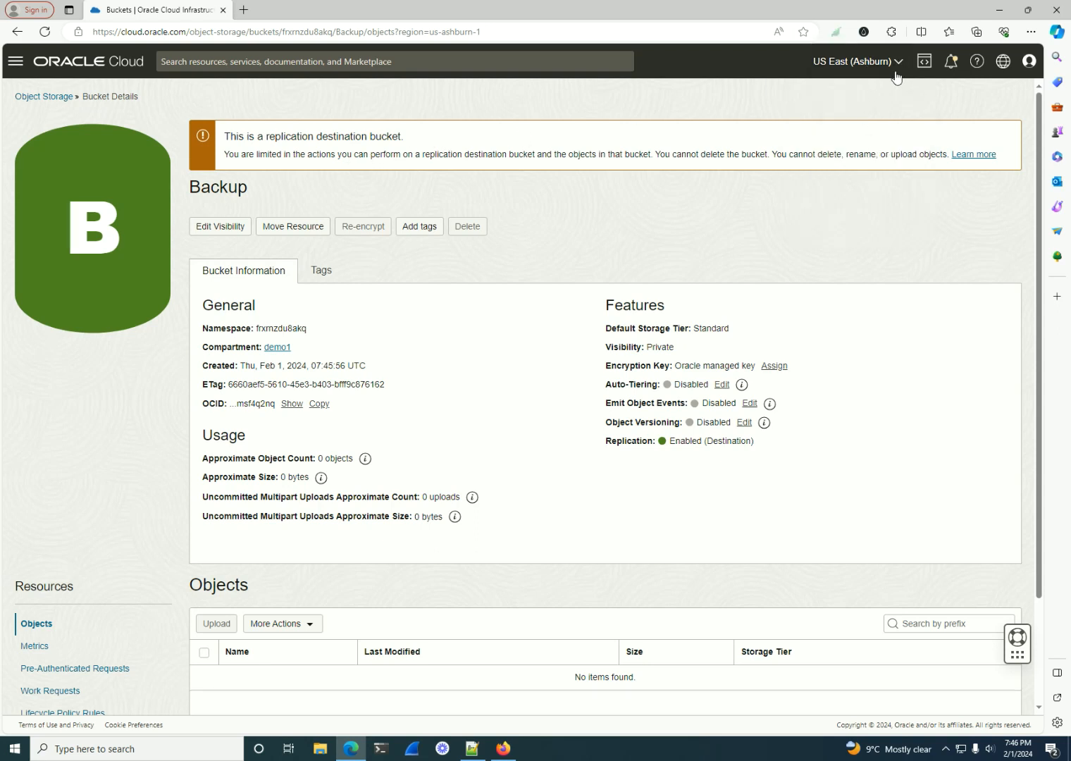
{"action": "left_click", "coordinate": [872, 62]}
{"action": "left_click", "coordinate": [832, 121]}
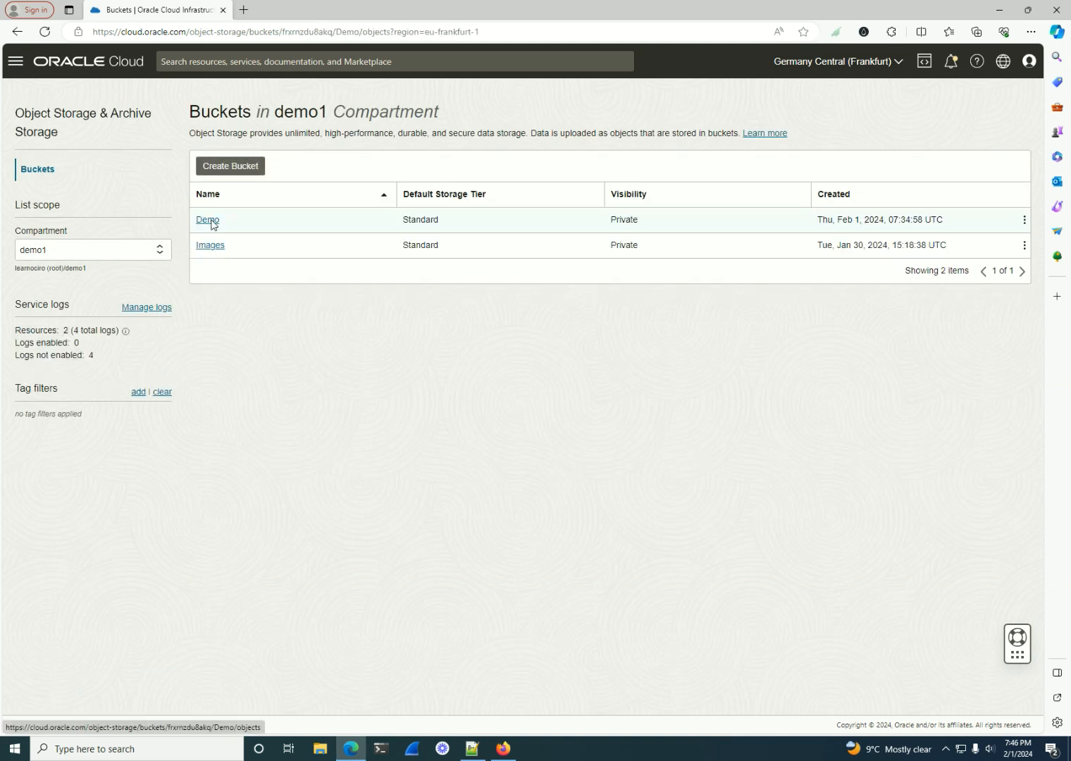
{"action": "left_click", "coordinate": [214, 221]}
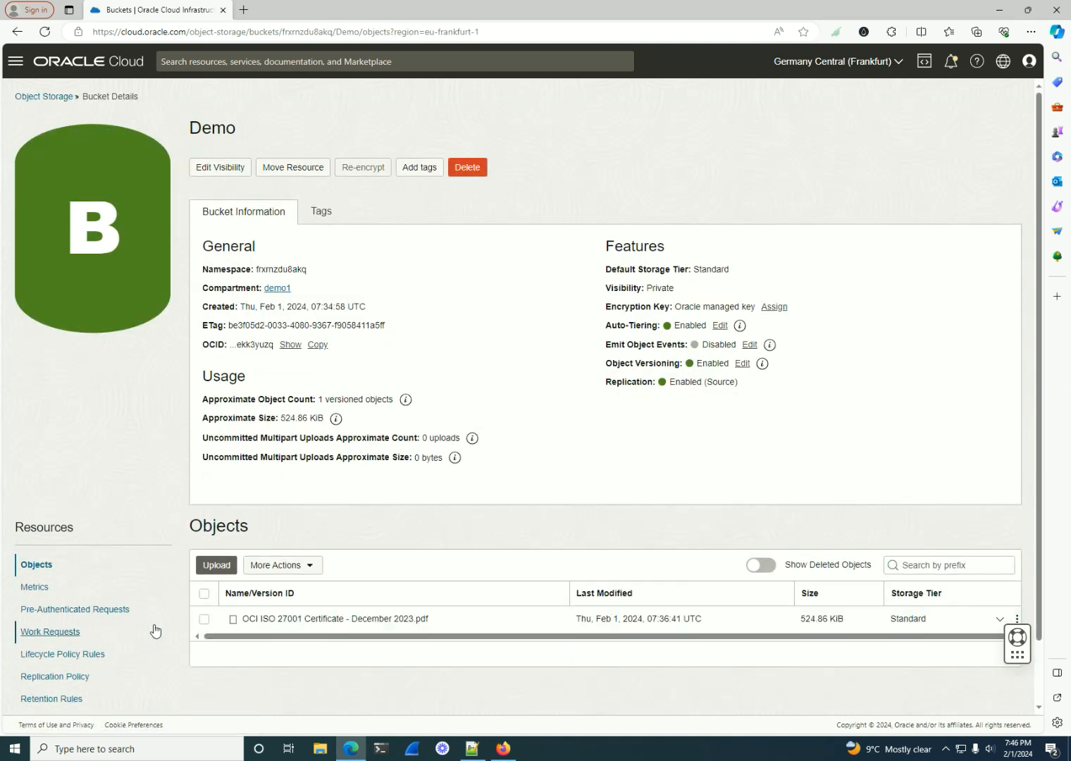
{"action": "left_click", "coordinate": [90, 657]}
{"action": "left_click", "coordinate": [70, 679]}
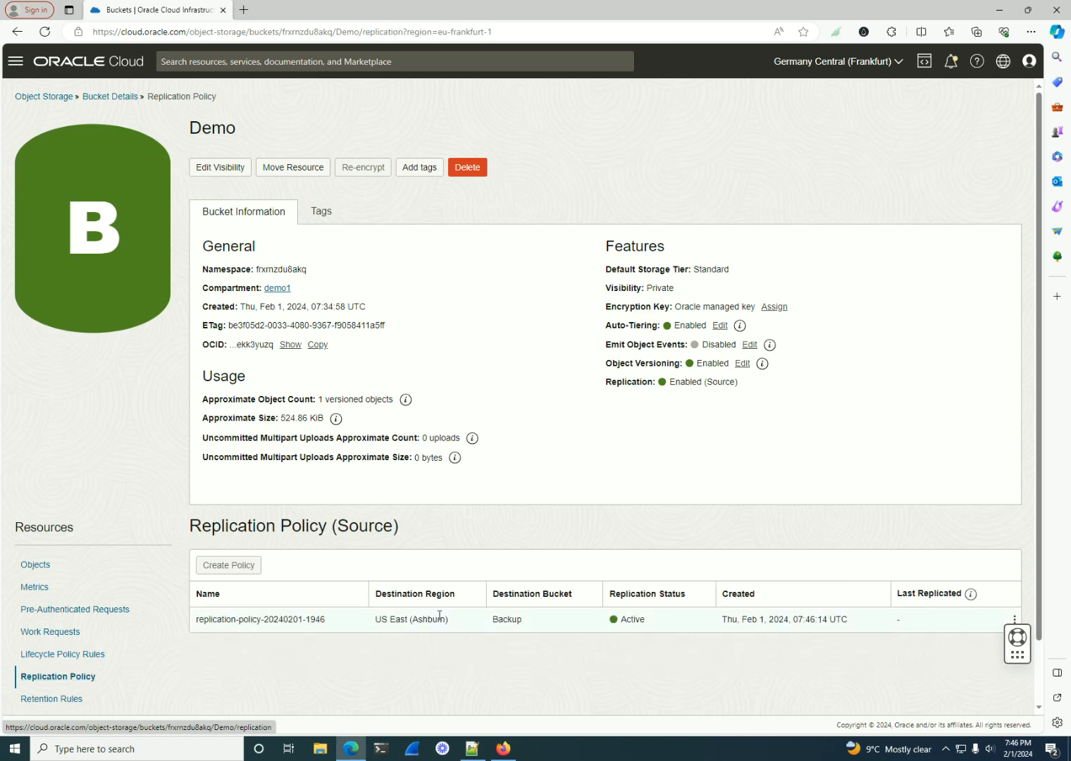
{"action": "scroll", "coordinate": [529, 609], "scroll_direction": "down", "scroll_amount": 1}
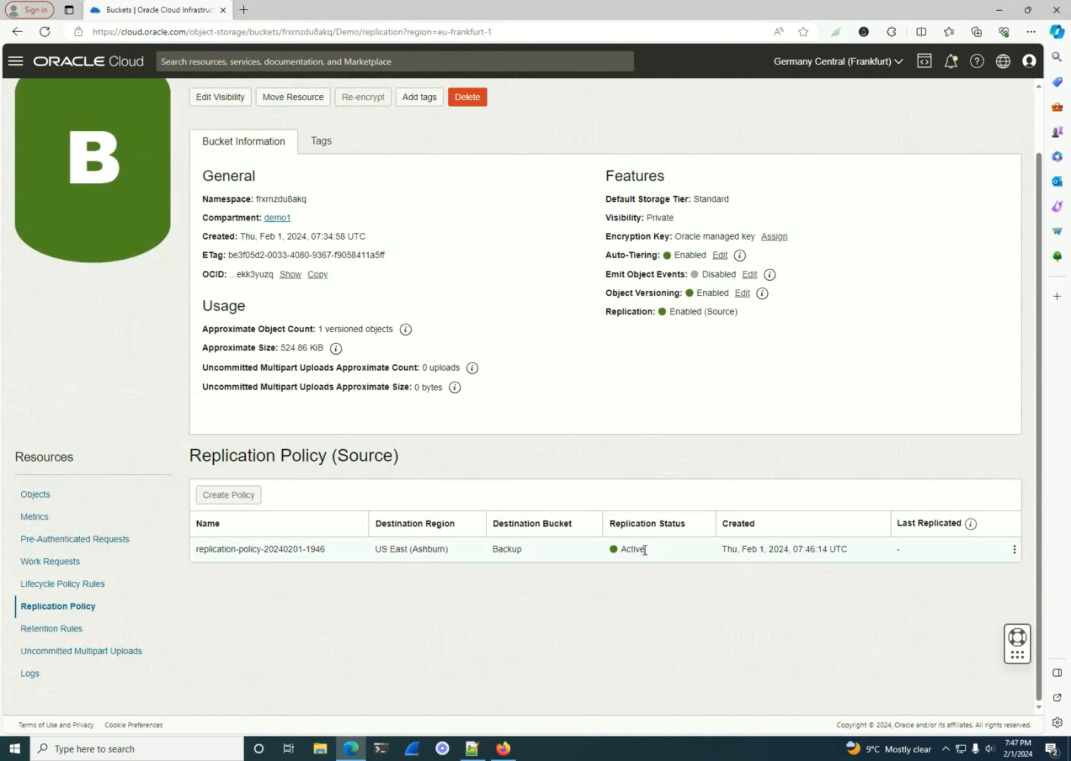
Step: Explore the Demo bucket's retention rule options, comparing a time-bound duration of 1 year with the Indefinite type, and discard the draft rule
{"action": "left_click", "coordinate": [84, 631]}
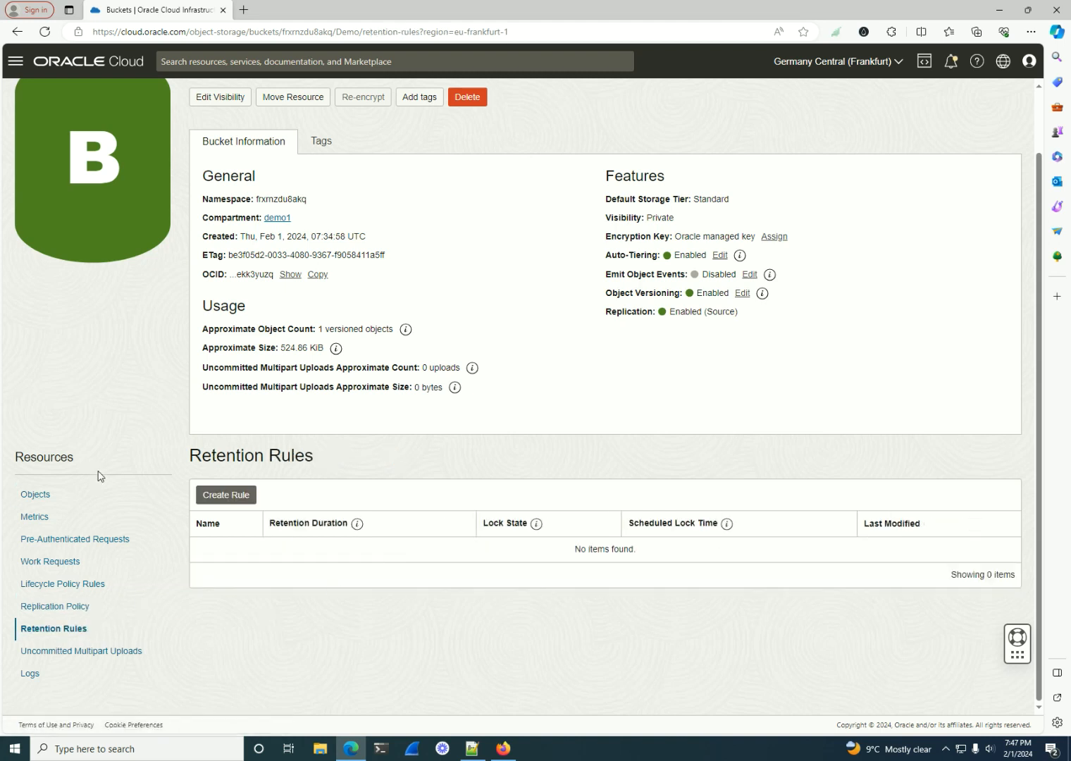
{"action": "left_click", "coordinate": [222, 497]}
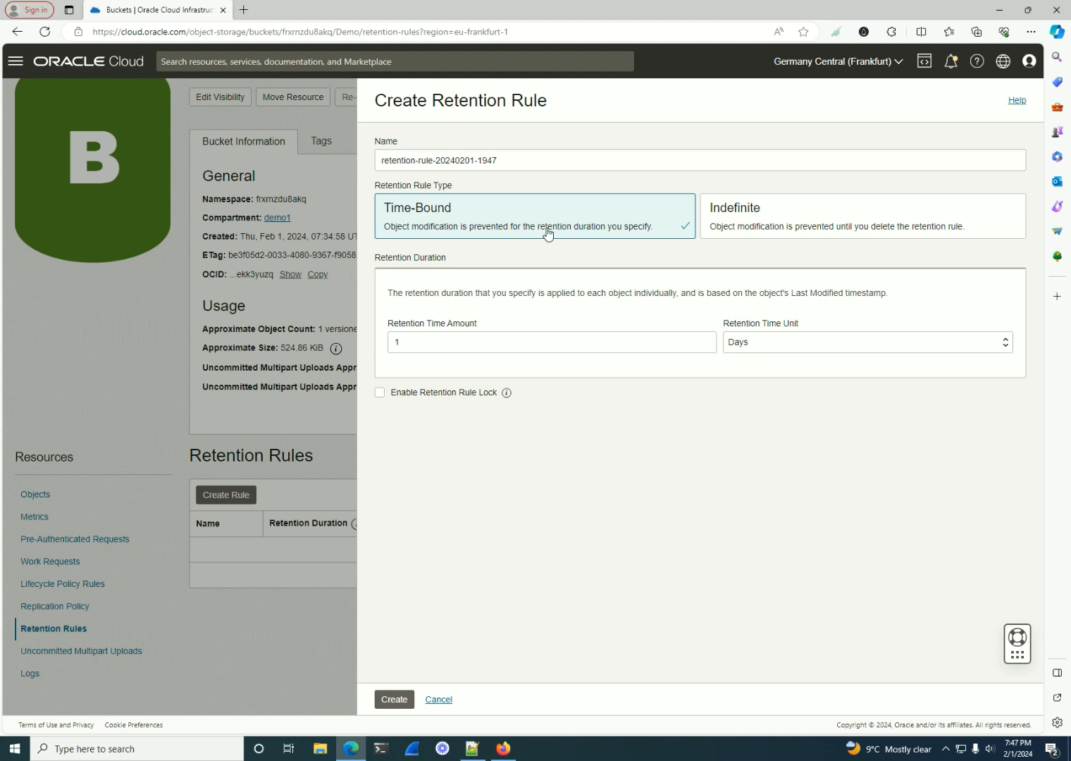
{"action": "left_click", "coordinate": [759, 345]}
{"action": "left_click", "coordinate": [759, 377]}
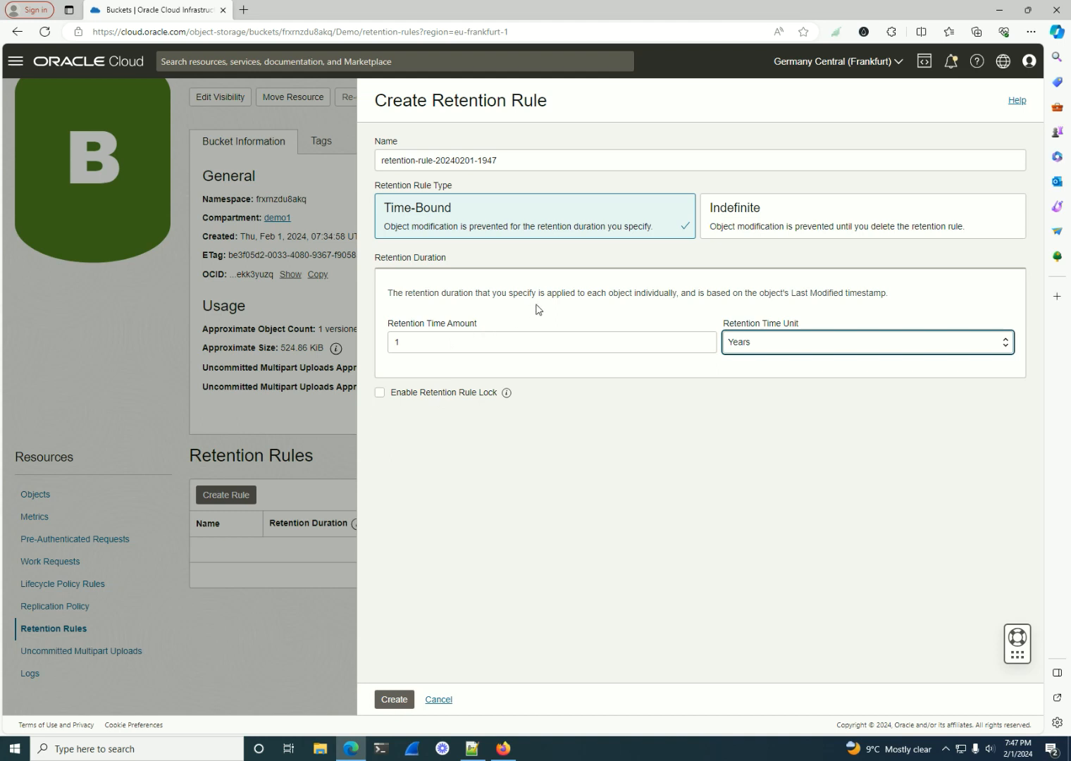
{"action": "left_click_drag", "start_coordinate": [605, 293], "coordinate": [691, 295]}
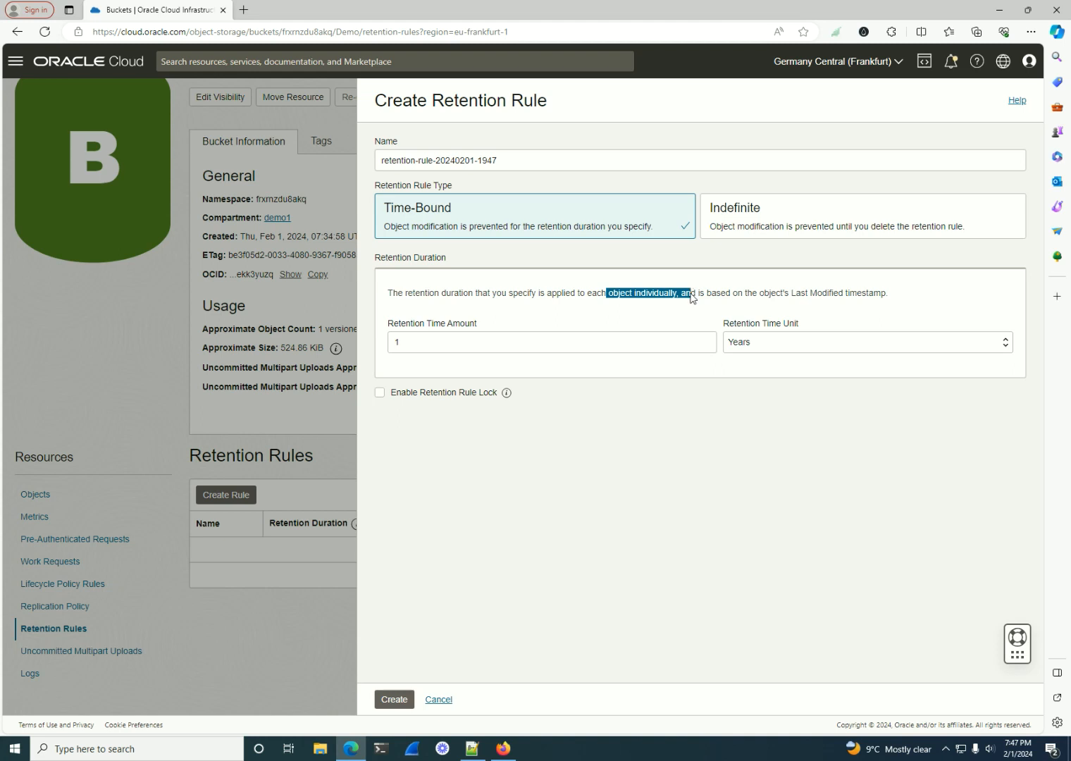
{"action": "left_click", "coordinate": [865, 304]}
{"action": "left_click_drag", "start_coordinate": [894, 295], "coordinate": [796, 294]}
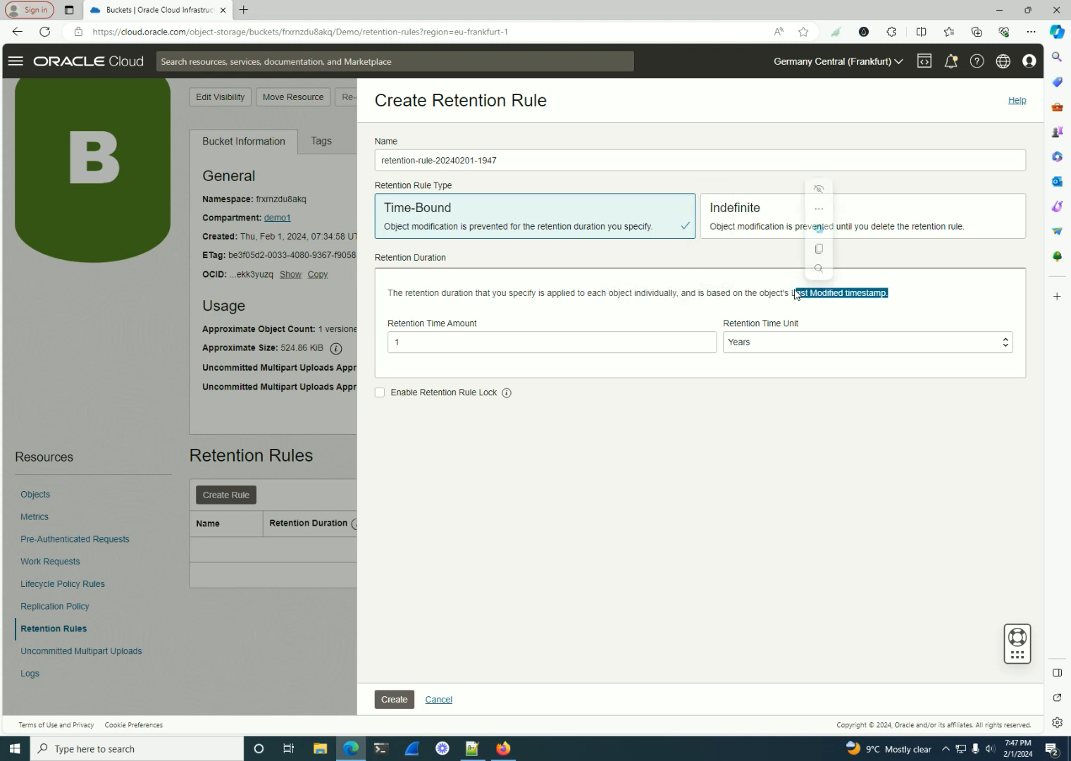
{"action": "left_click", "coordinate": [660, 453]}
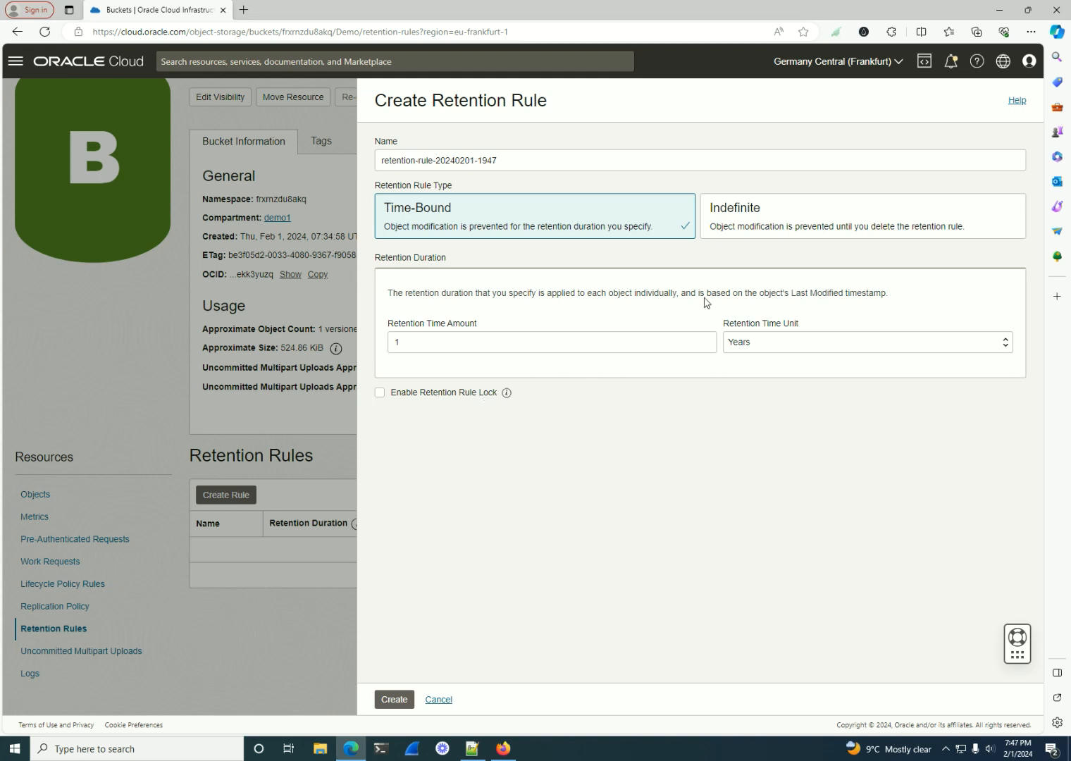
{"action": "left_click", "coordinate": [787, 230]}
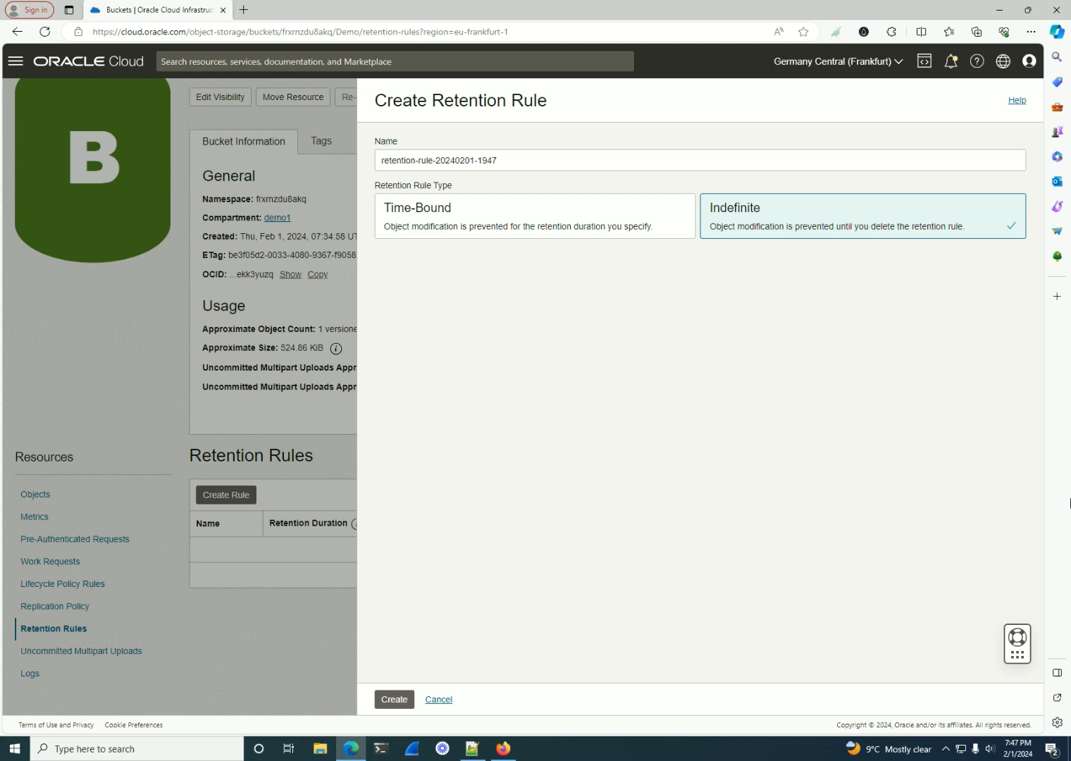
{"action": "left_click", "coordinate": [439, 700]}
Step: Review the uncommitted multipart uploads section of the Demo bucket
{"action": "left_click", "coordinate": [75, 654]}
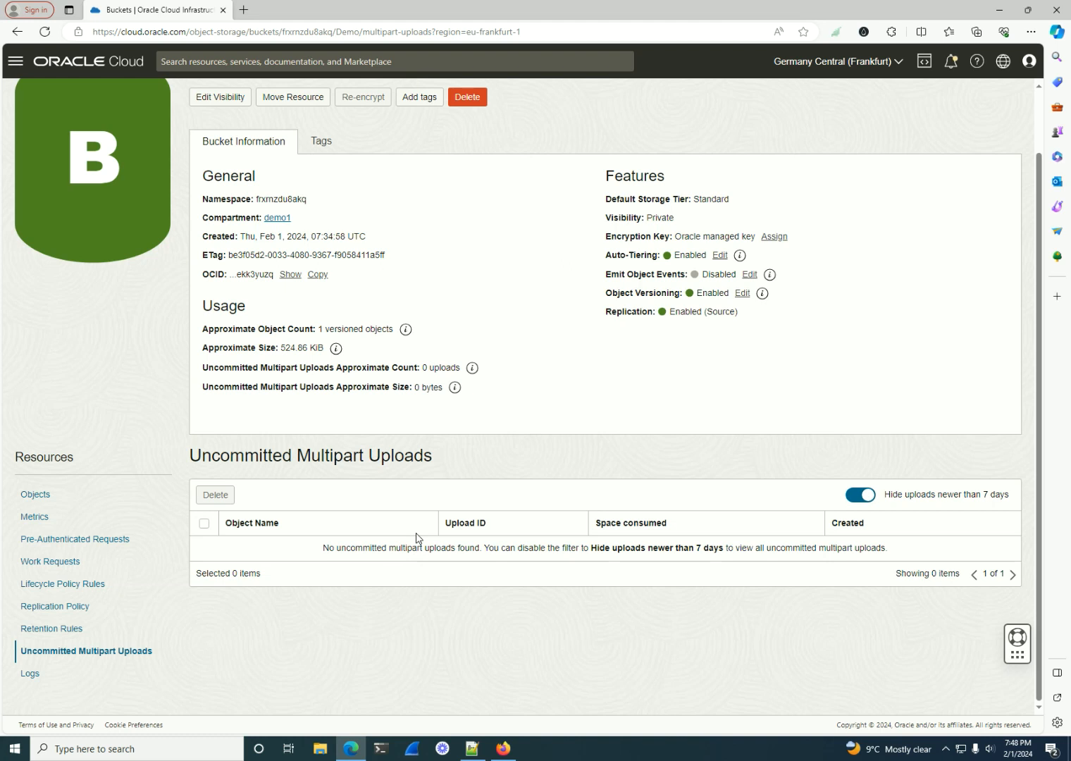
{"action": "left_click_drag", "start_coordinate": [442, 460], "coordinate": [199, 453]}
{"action": "triple_click", "coordinate": [216, 457]}
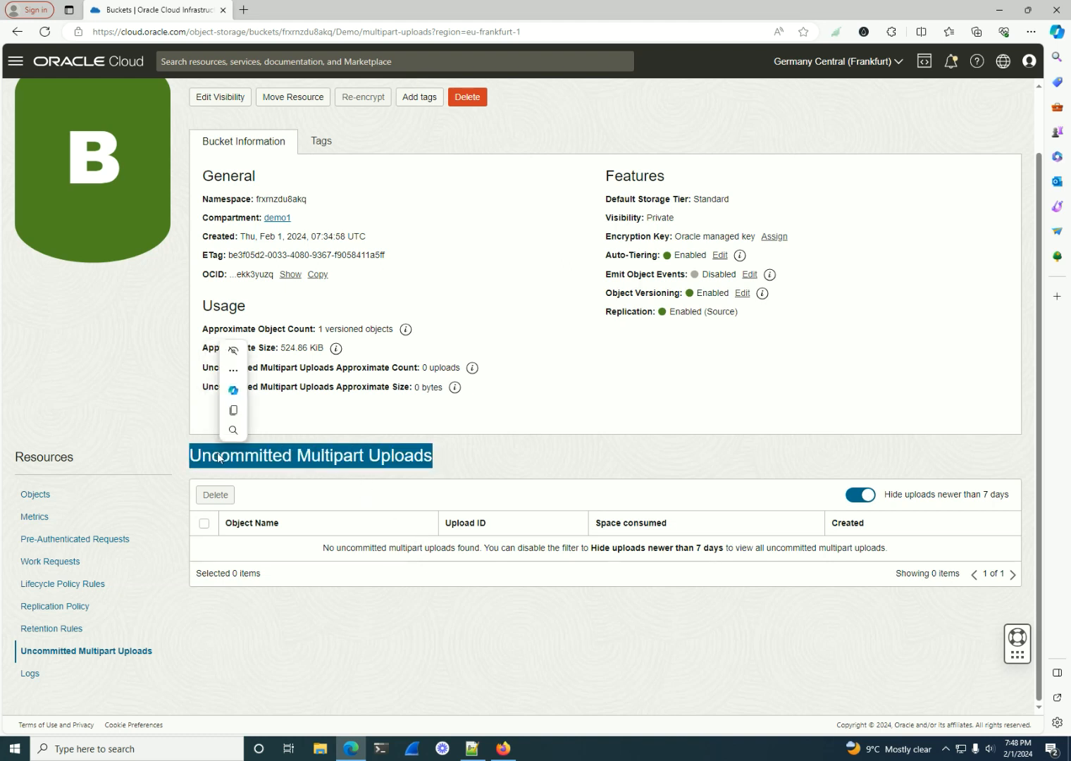
{"action": "left_click", "coordinate": [399, 457]}
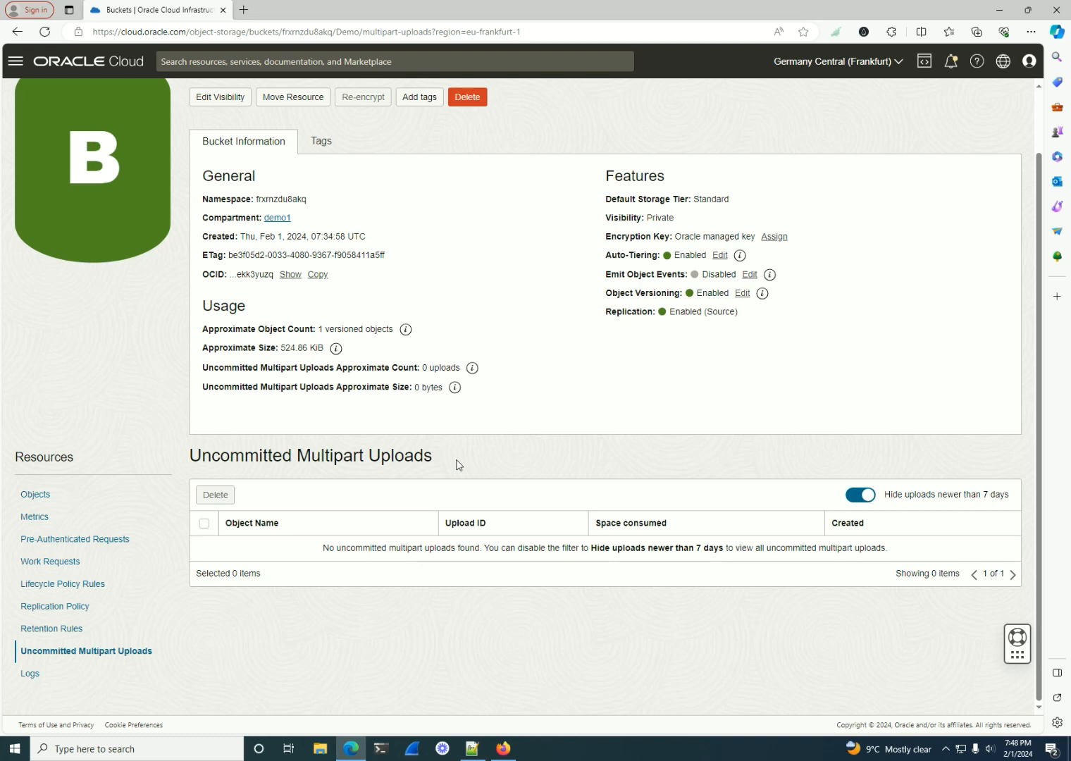
Step: Reload the Demo bucket's replication policy and examine its creation time, last replicated time and available actions
{"action": "left_click", "coordinate": [131, 495]}
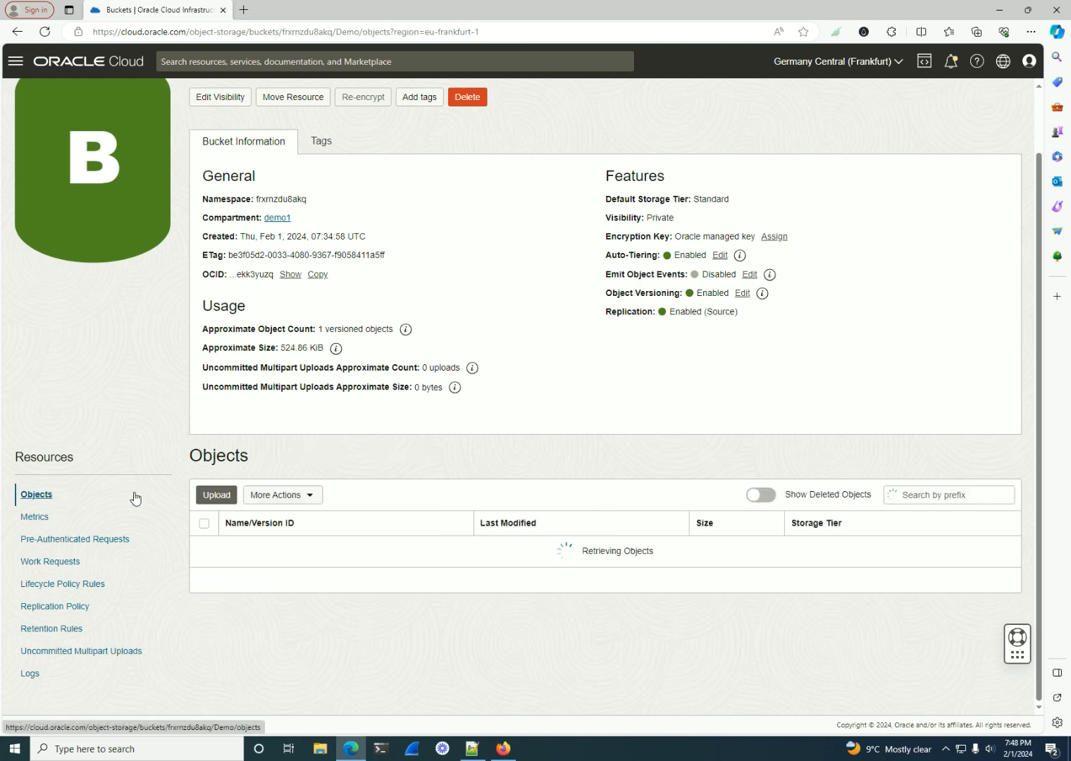
{"action": "left_click", "coordinate": [82, 610]}
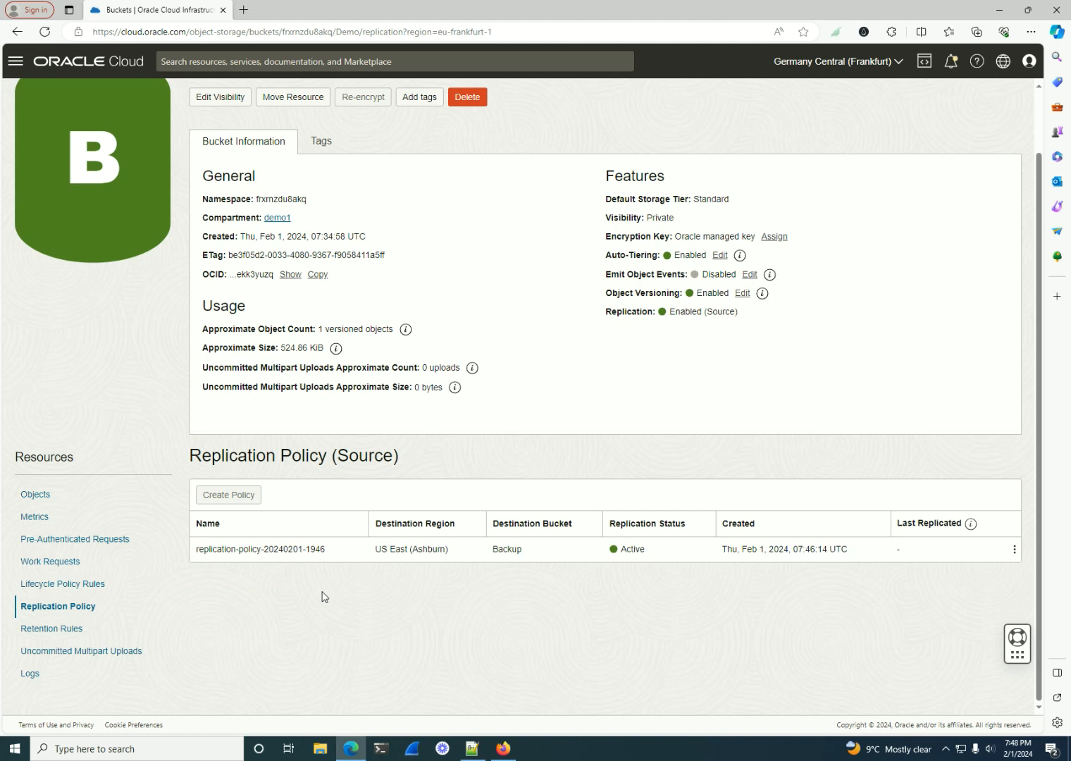
{"action": "left_click", "coordinate": [845, 64]}
{"action": "left_click", "coordinate": [874, 450]}
{"action": "left_click", "coordinate": [44, 31]}
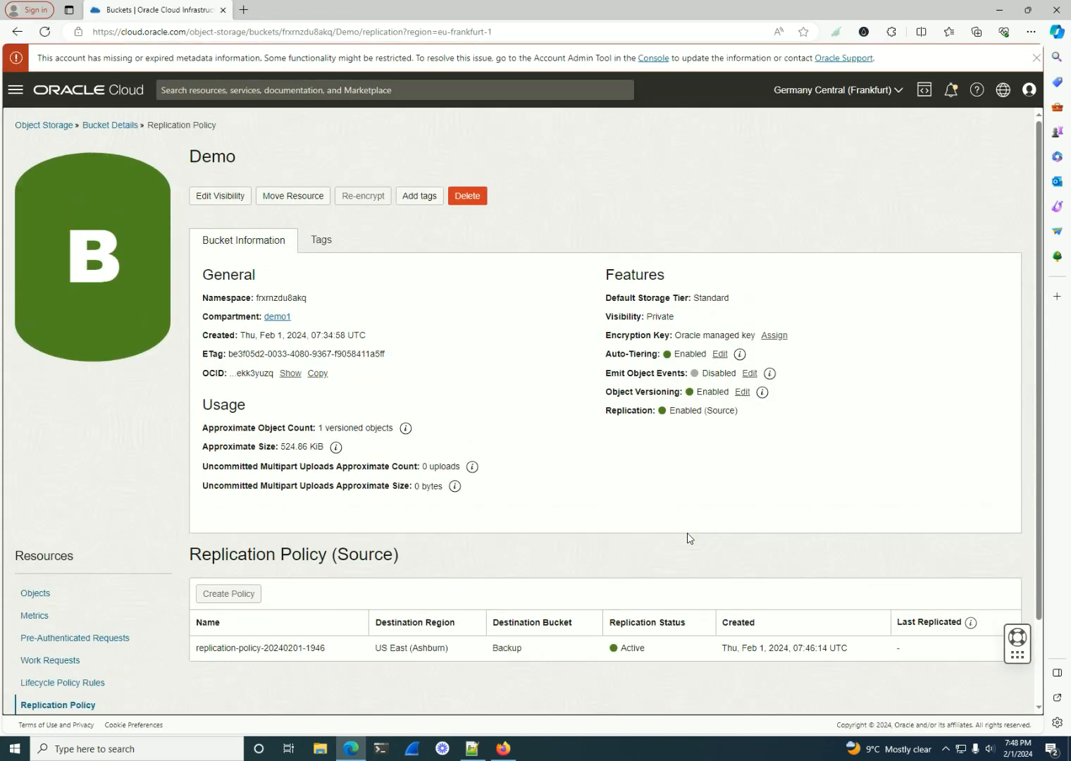
{"action": "scroll", "coordinate": [727, 644], "scroll_direction": "down", "scroll_amount": 1}
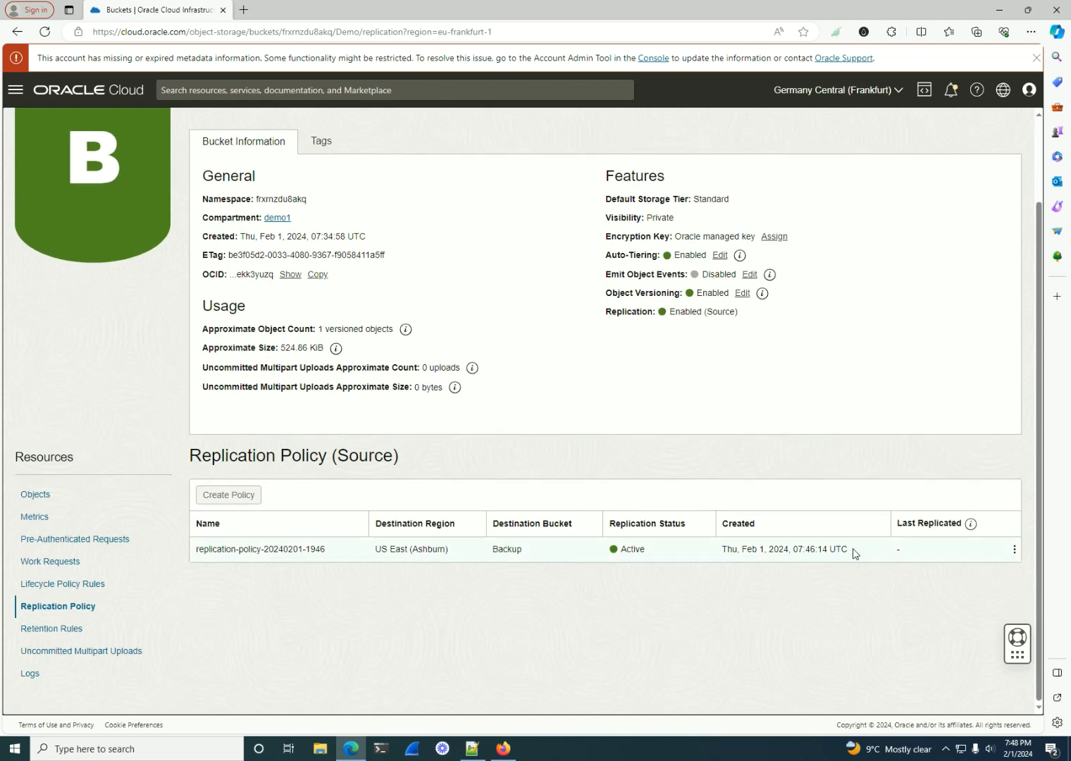
{"action": "left_click_drag", "start_coordinate": [853, 549], "coordinate": [786, 551]}
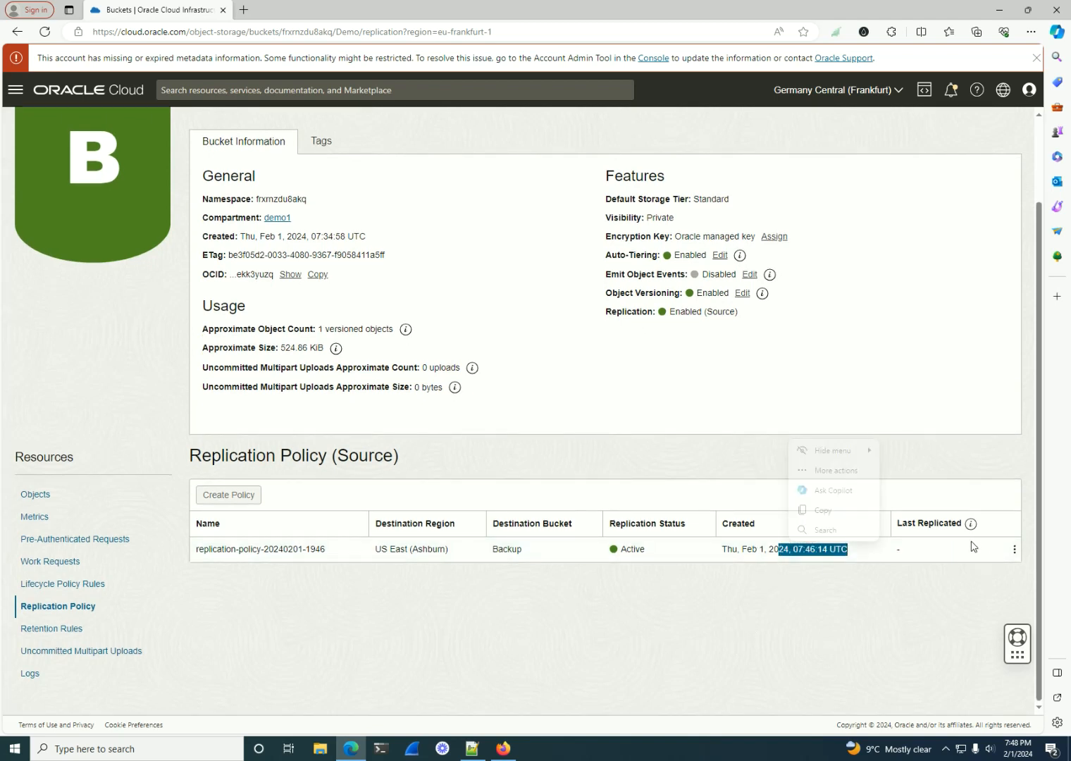
{"action": "left_click", "coordinate": [959, 589]}
{"action": "left_click", "coordinate": [1014, 549]}
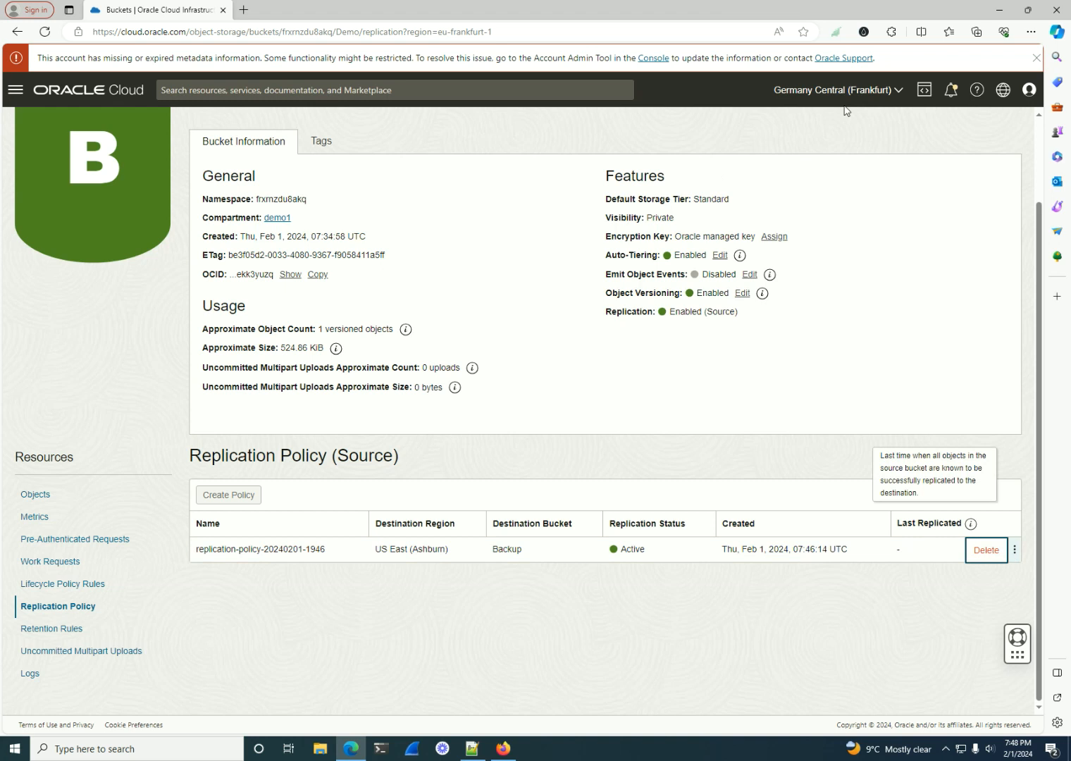
Step: Open the Backup bucket in US East (Ashburn) and check whether any objects have been replicated
{"action": "left_click", "coordinate": [836, 99]}
{"action": "left_click", "coordinate": [811, 183]}
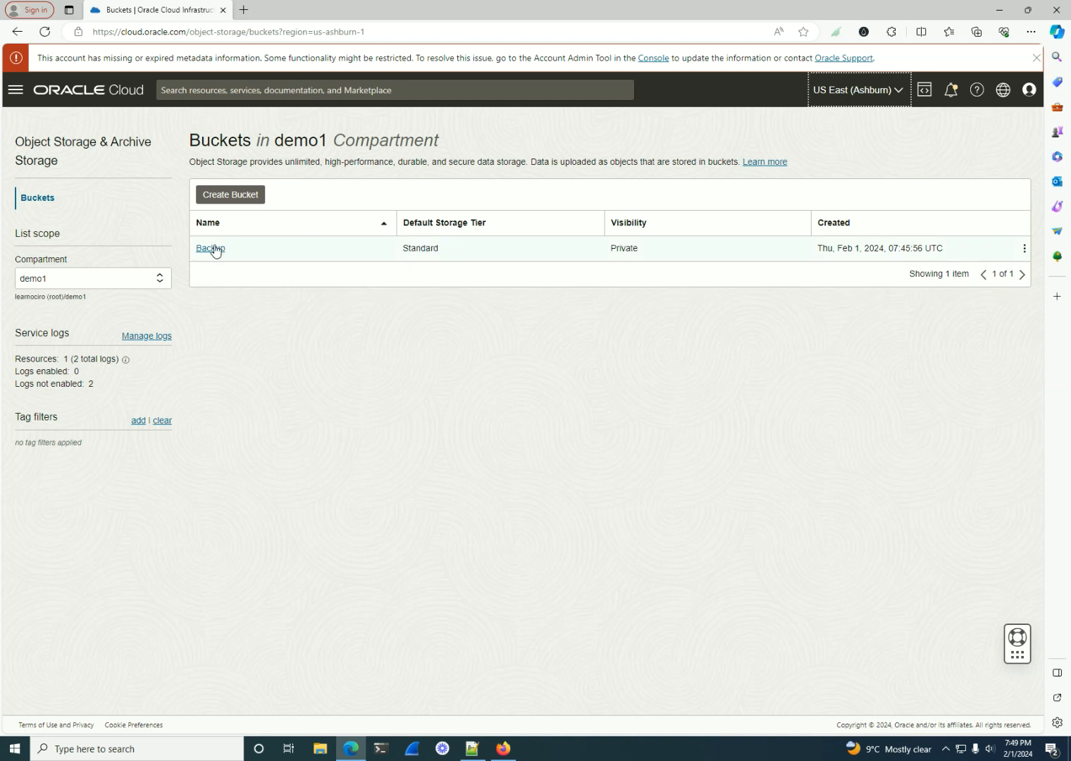
{"action": "left_click", "coordinate": [215, 250]}
{"action": "scroll", "coordinate": [378, 451], "scroll_direction": "down", "scroll_amount": 3}
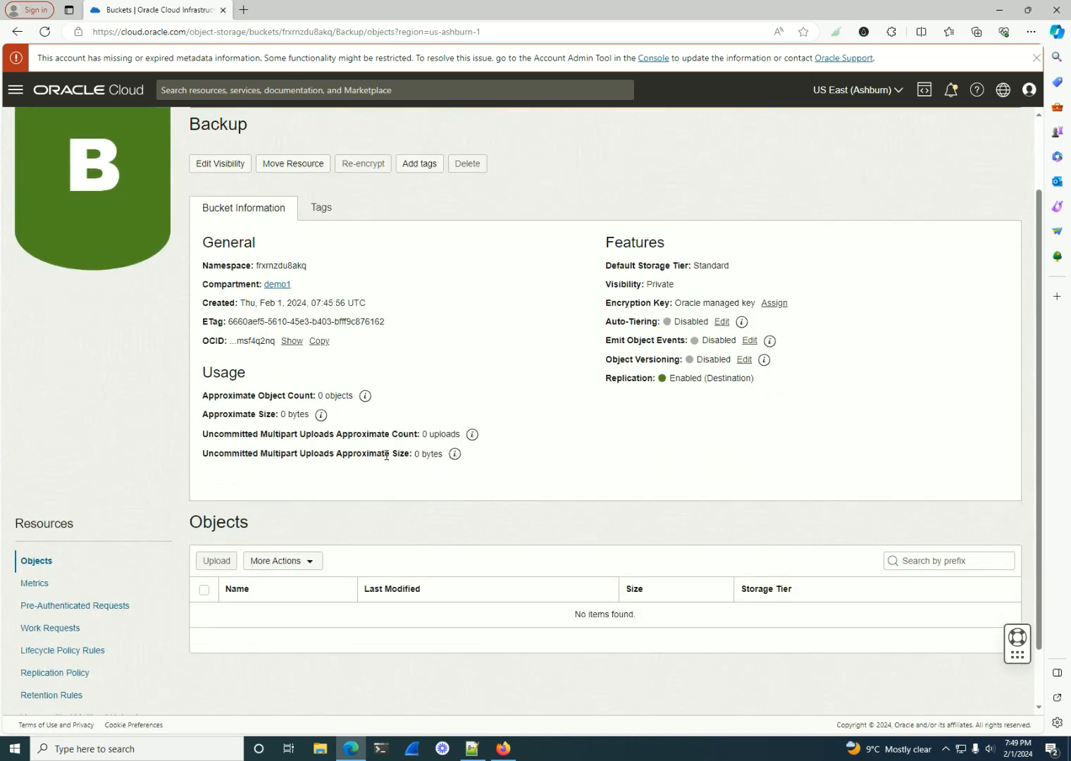
{"action": "scroll", "coordinate": [398, 432], "scroll_direction": "down", "scroll_amount": 2}
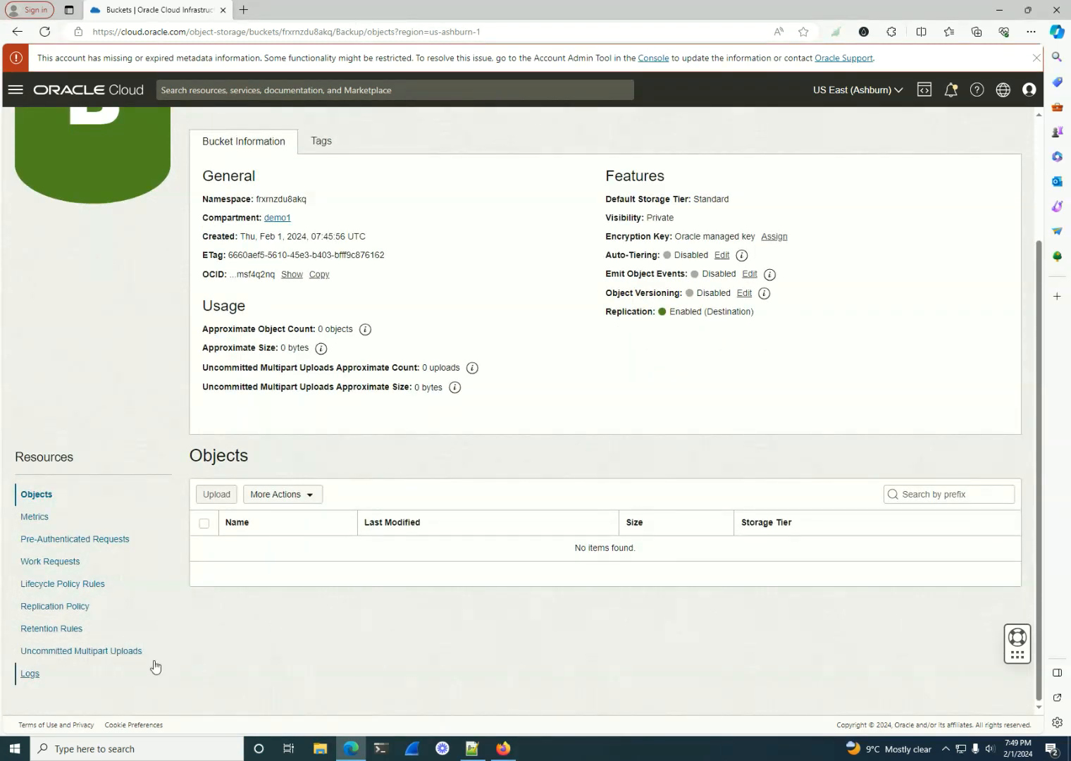
Step: Review the Backup bucket's logs and the log retention options for Read Access Events, then cancel enabling the log
{"action": "left_click", "coordinate": [38, 673]}
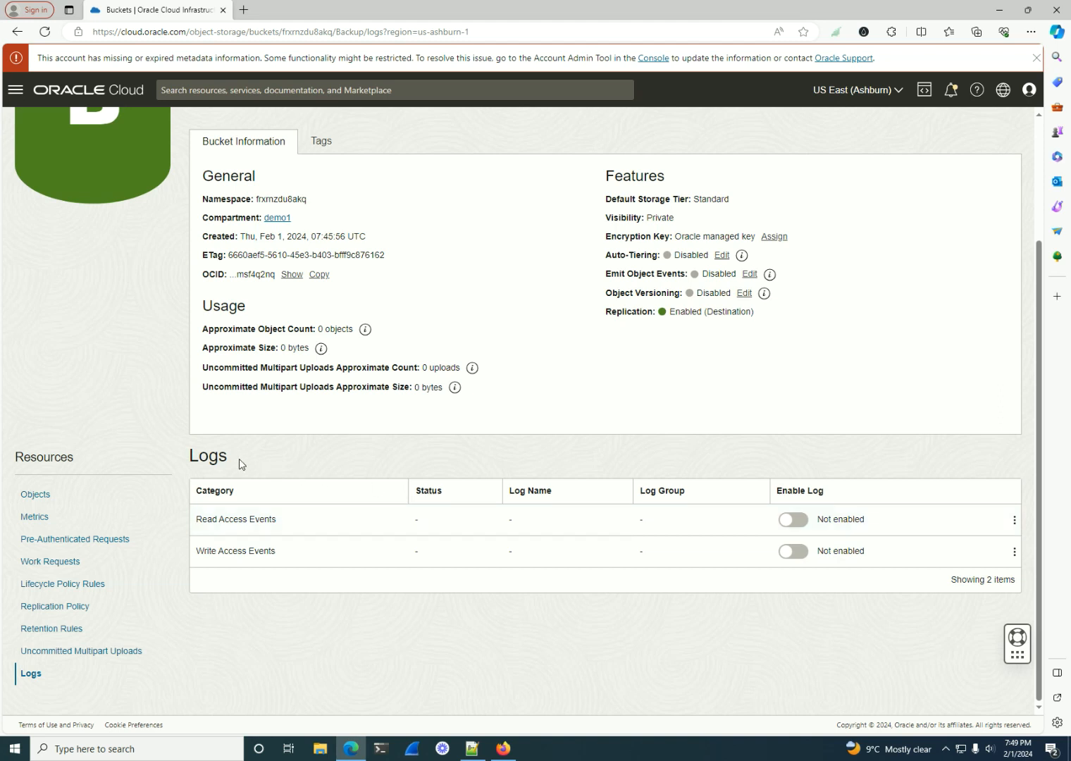
{"action": "left_click_drag", "start_coordinate": [237, 463], "coordinate": [189, 457]}
{"action": "left_click", "coordinate": [270, 469]}
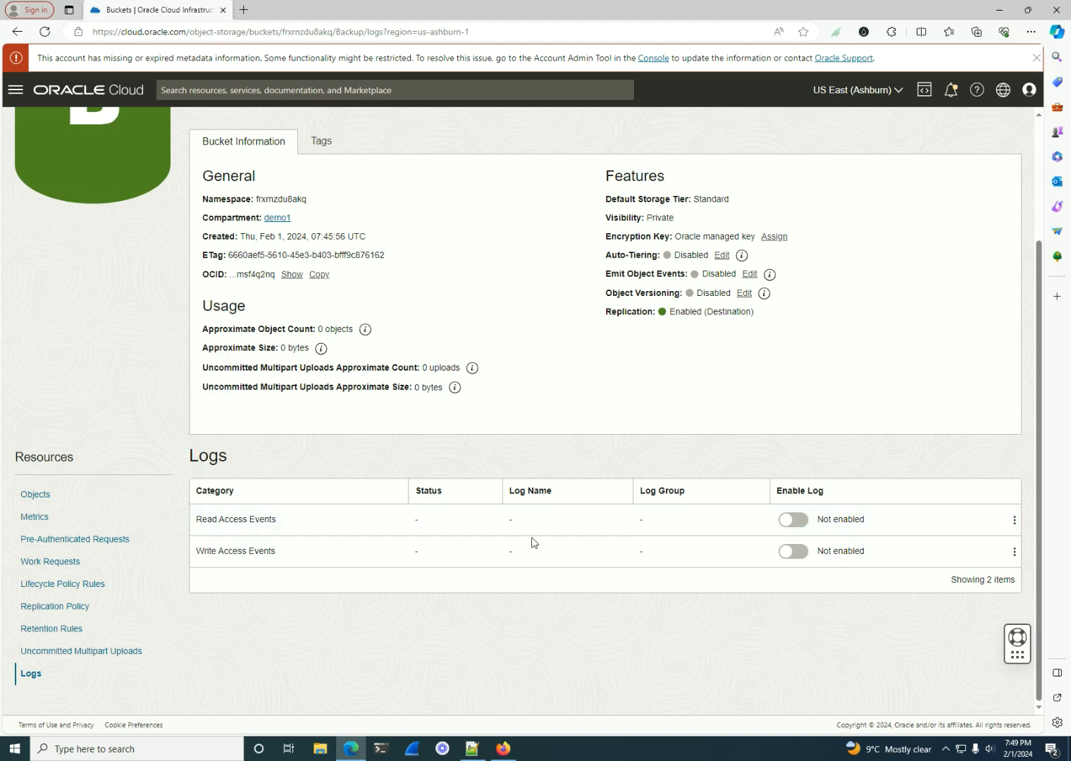
{"action": "left_click", "coordinate": [804, 522]}
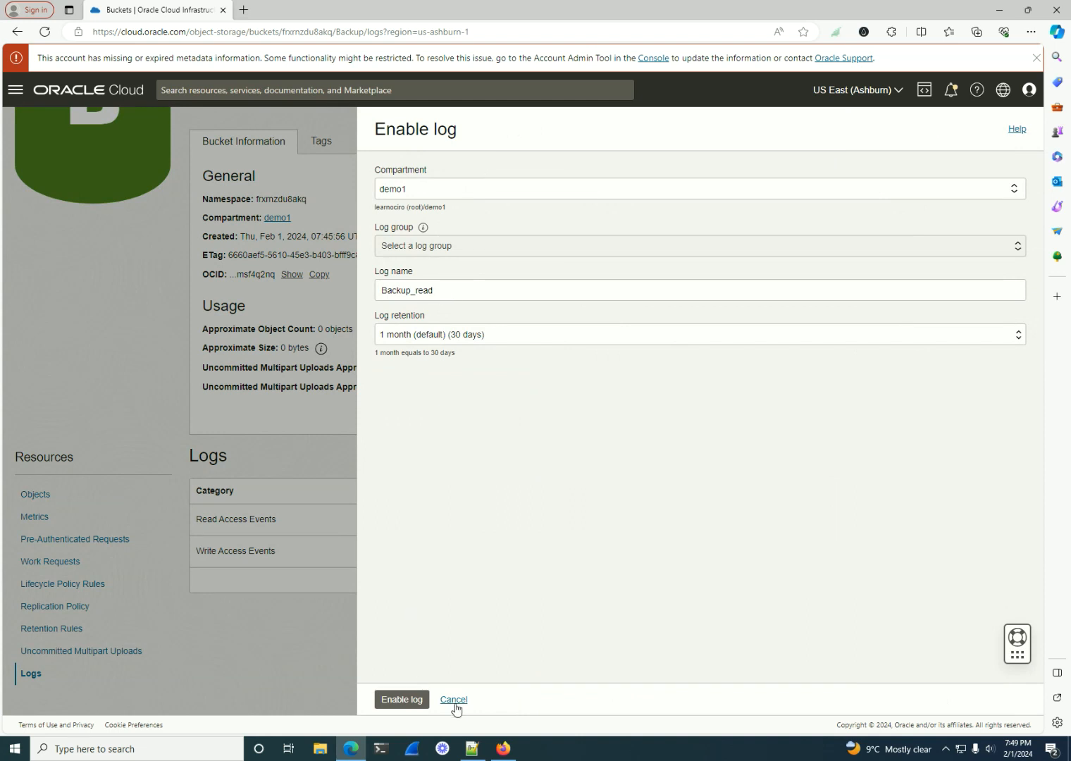
{"action": "left_click", "coordinate": [594, 332]}
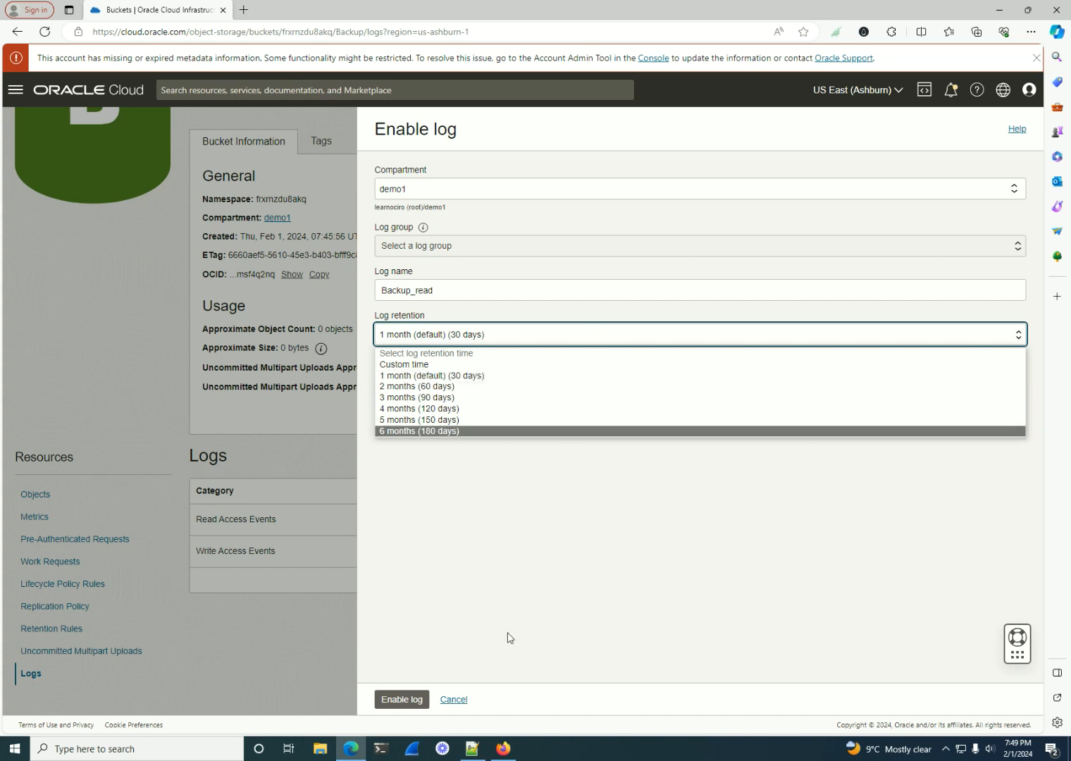
{"action": "left_click", "coordinate": [454, 699]}
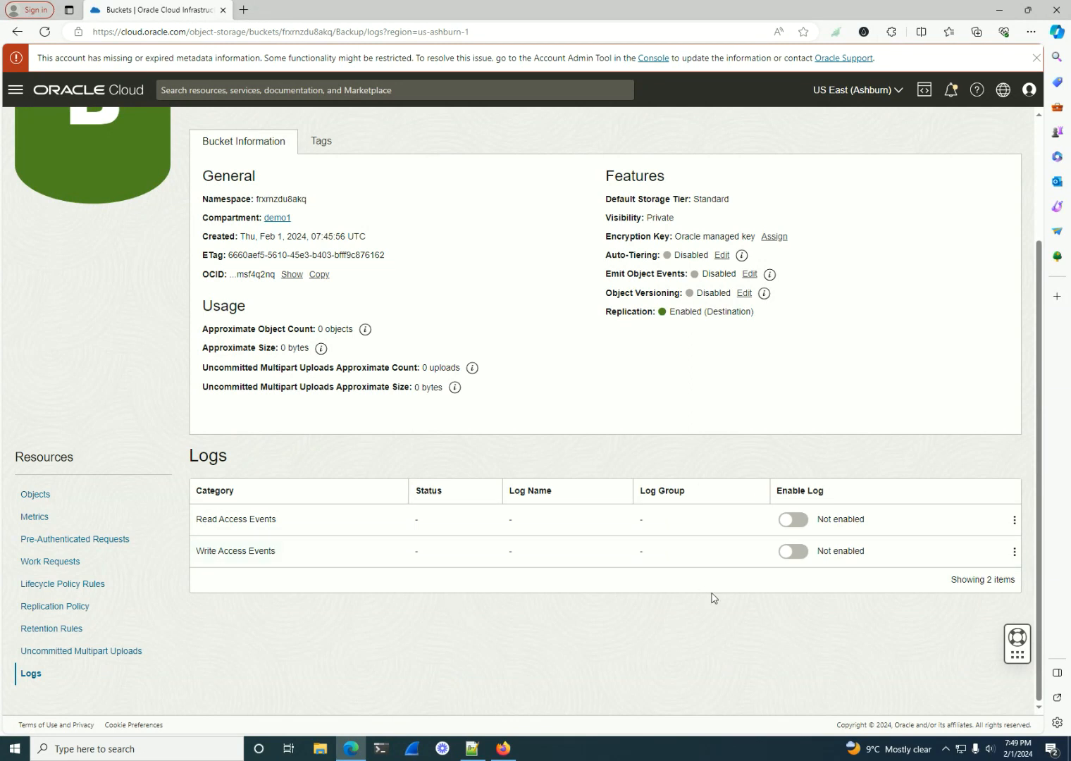
Step: Return to the Backup bucket's objects and review its general information, usage and features
{"action": "scroll", "coordinate": [606, 593], "scroll_direction": "up", "scroll_amount": 3}
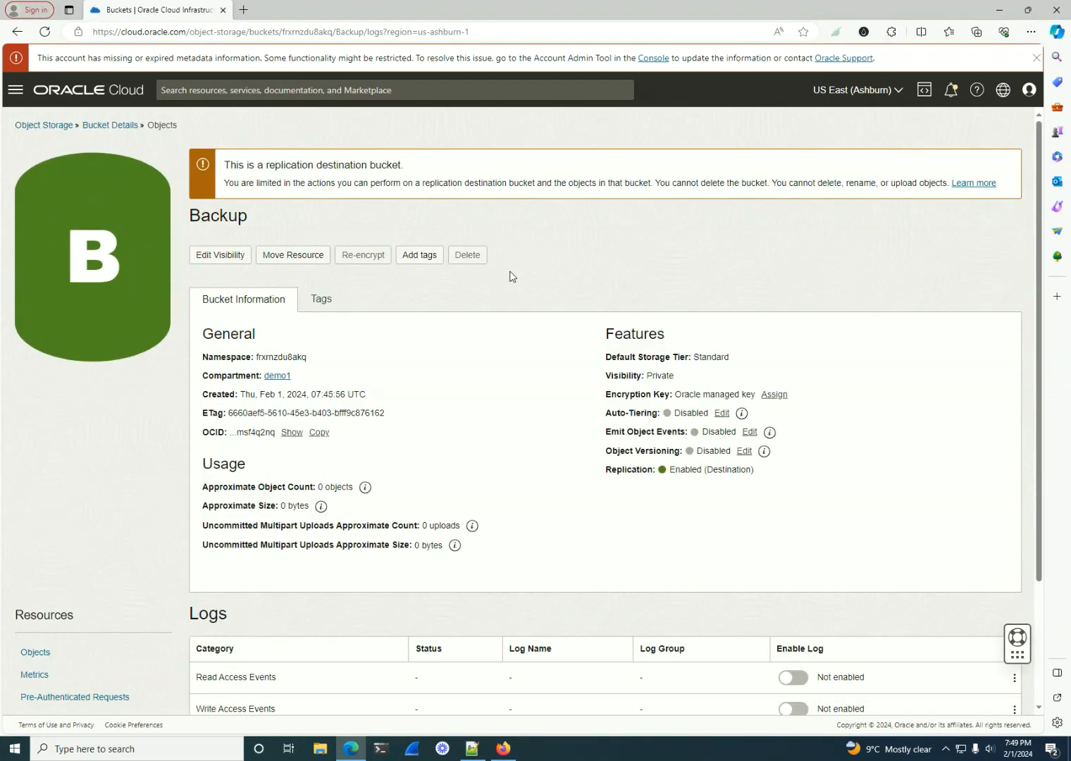
{"action": "scroll", "coordinate": [347, 435], "scroll_direction": "down", "scroll_amount": 3}
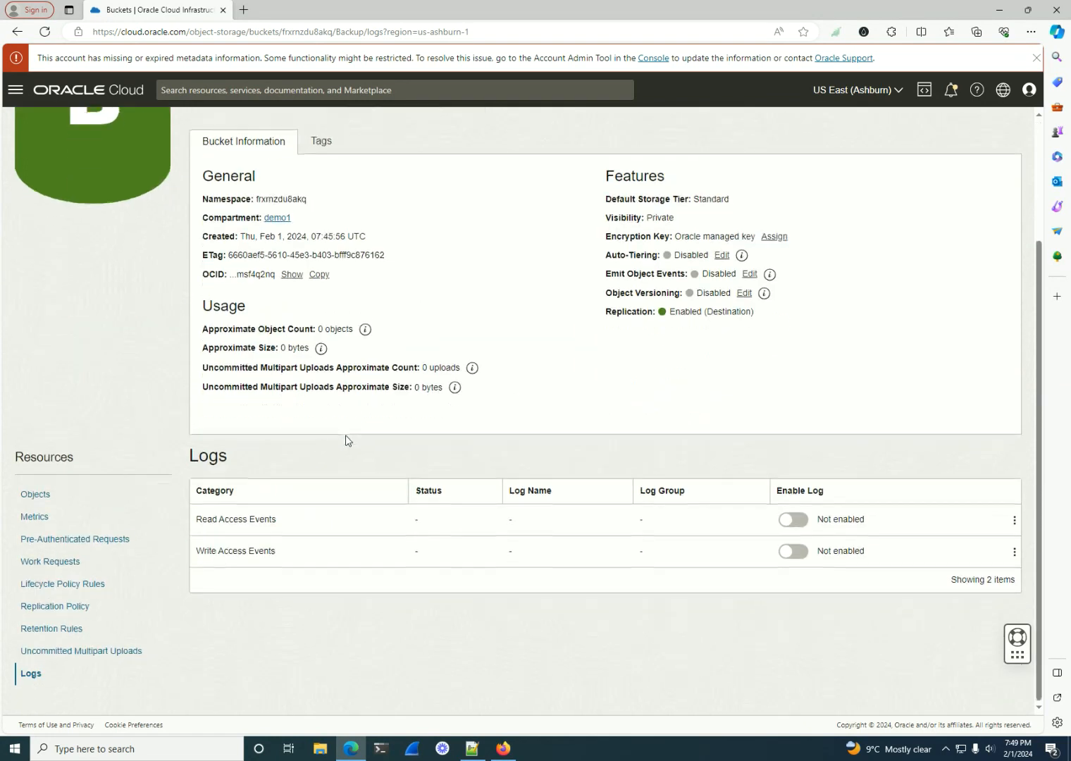
{"action": "left_click", "coordinate": [72, 503]}
{"action": "scroll", "coordinate": [395, 476], "scroll_direction": "up", "scroll_amount": 3}
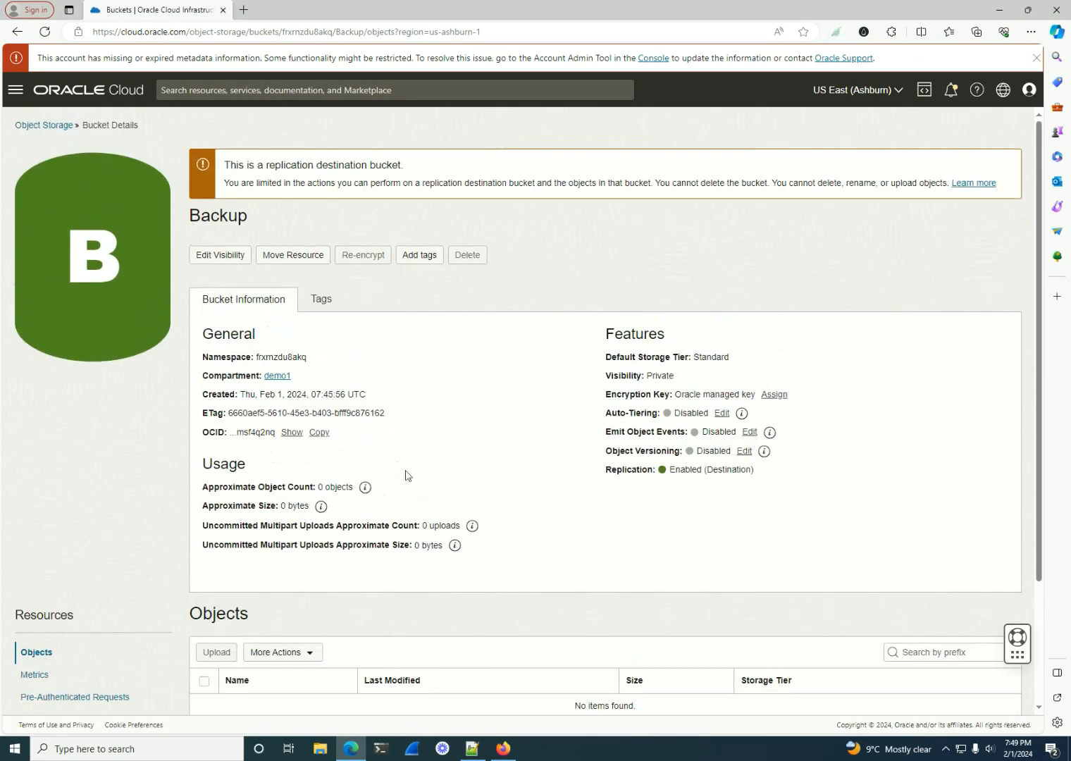